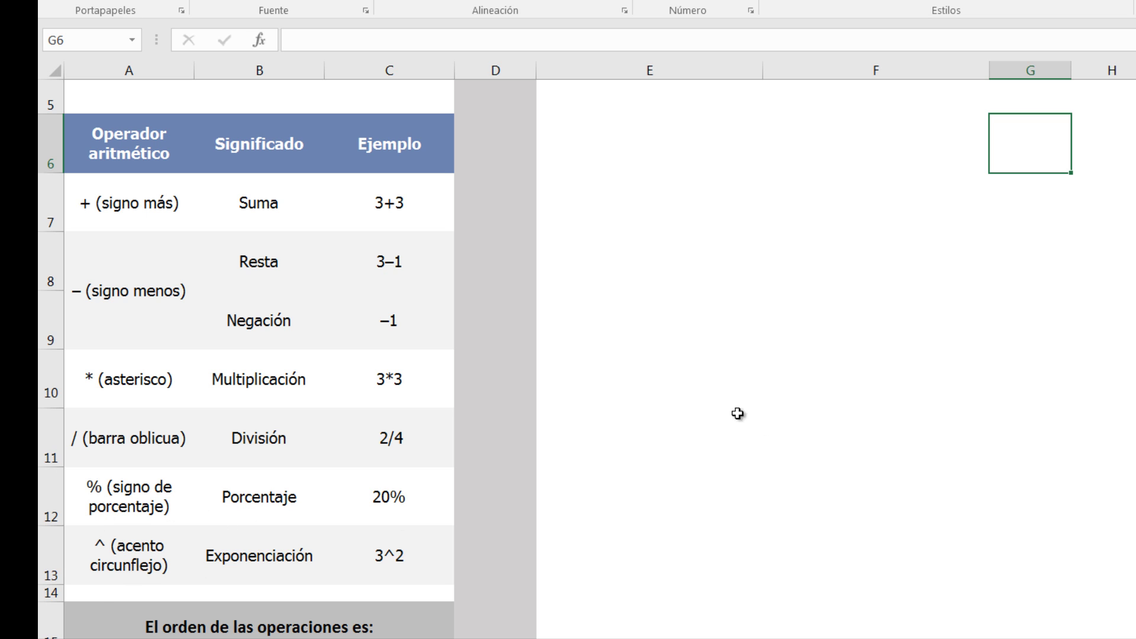
- Enter an asterisk (*) in cell E9
click(717, 329)
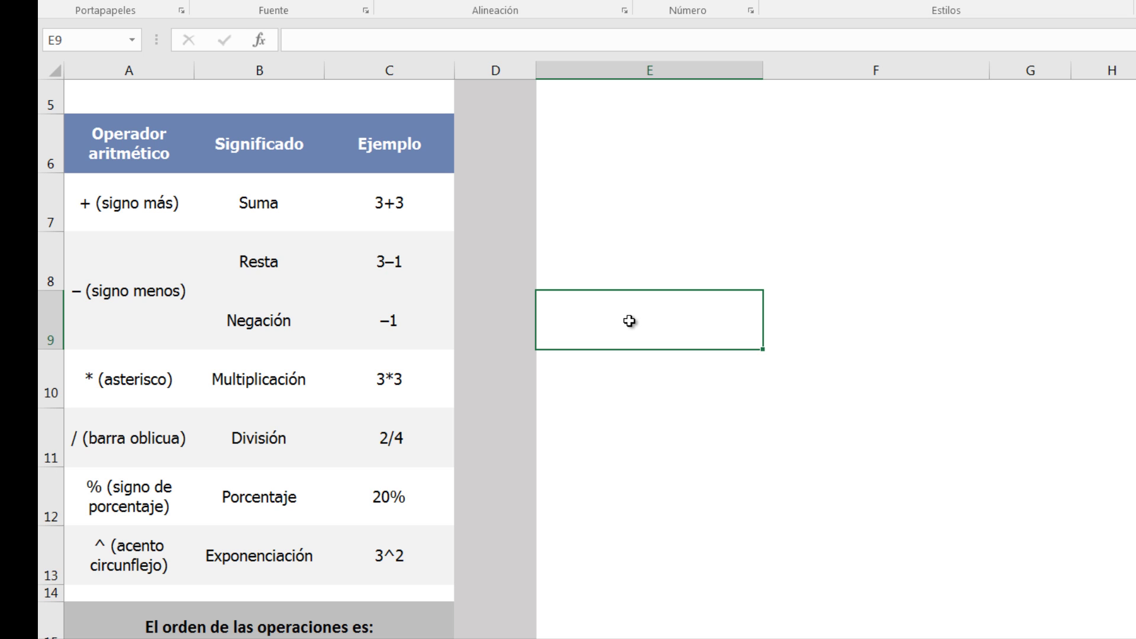
text(*)
click(621, 411)
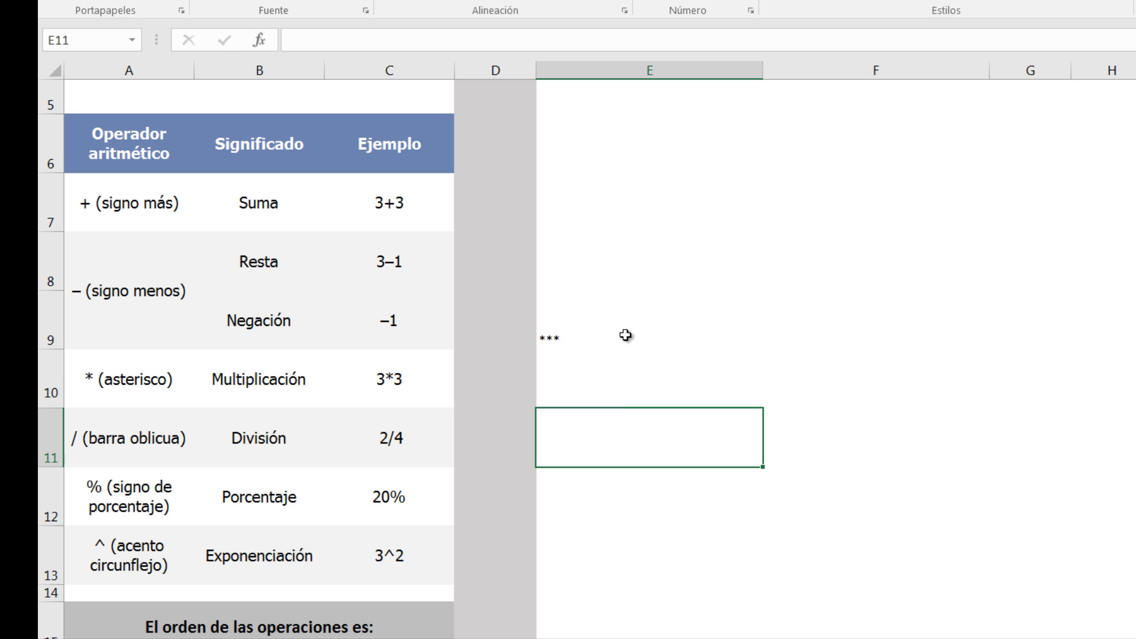
- Enlarge the asterisk in E9 to font size 48 and reopen the cell for editing
click(604, 336)
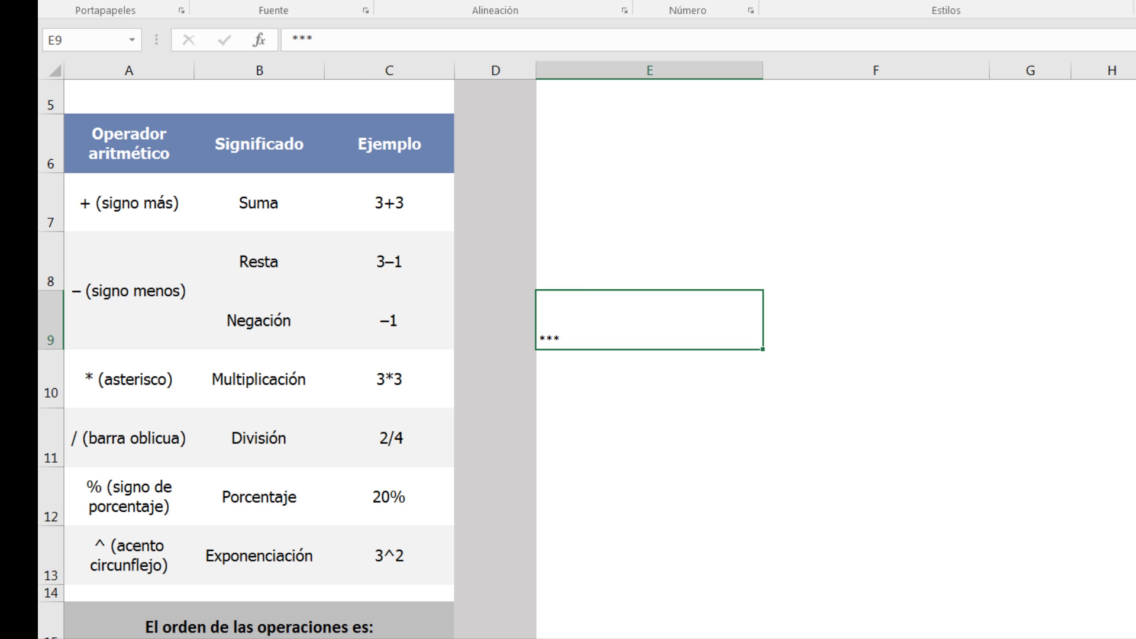
click(327, 2)
click(315, 237)
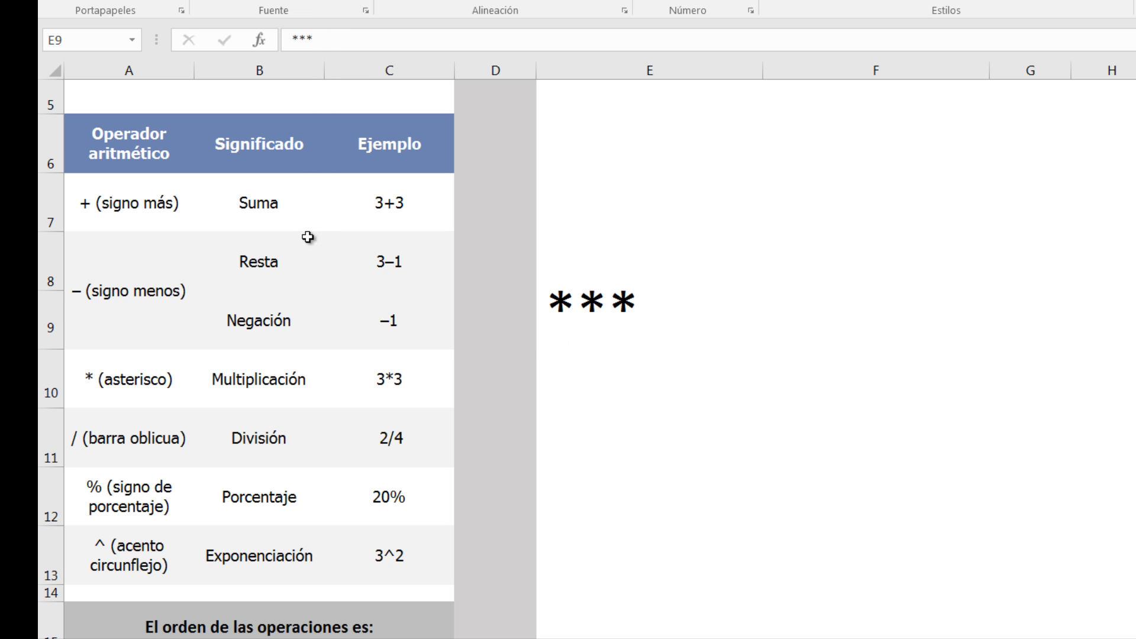
double_click(647, 302)
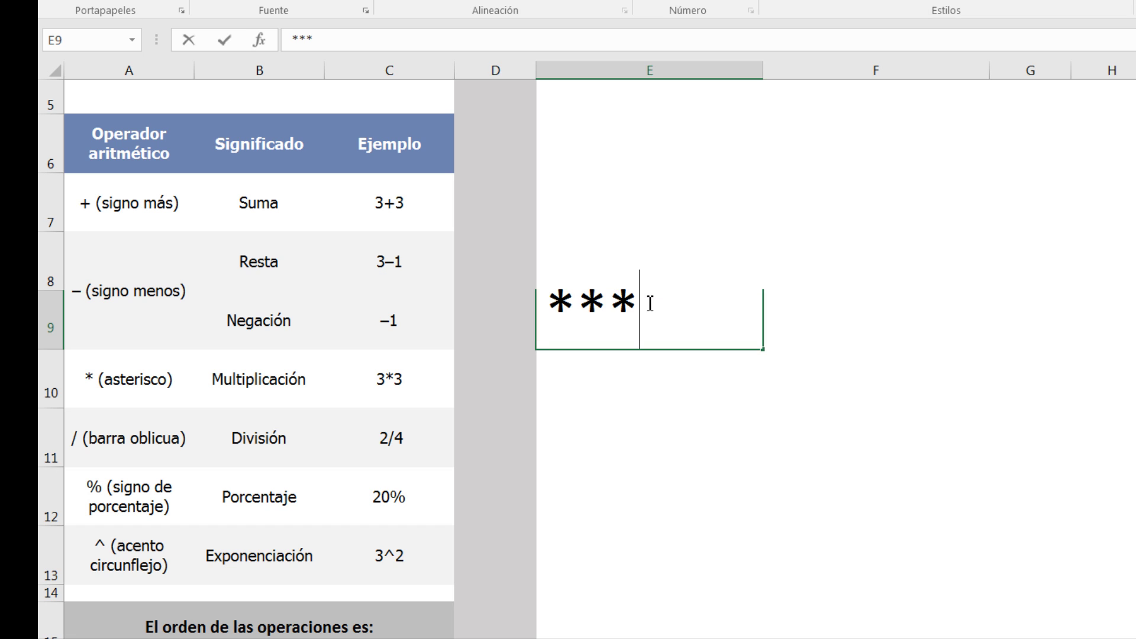
key(BackSpace)
key(BackSpace)
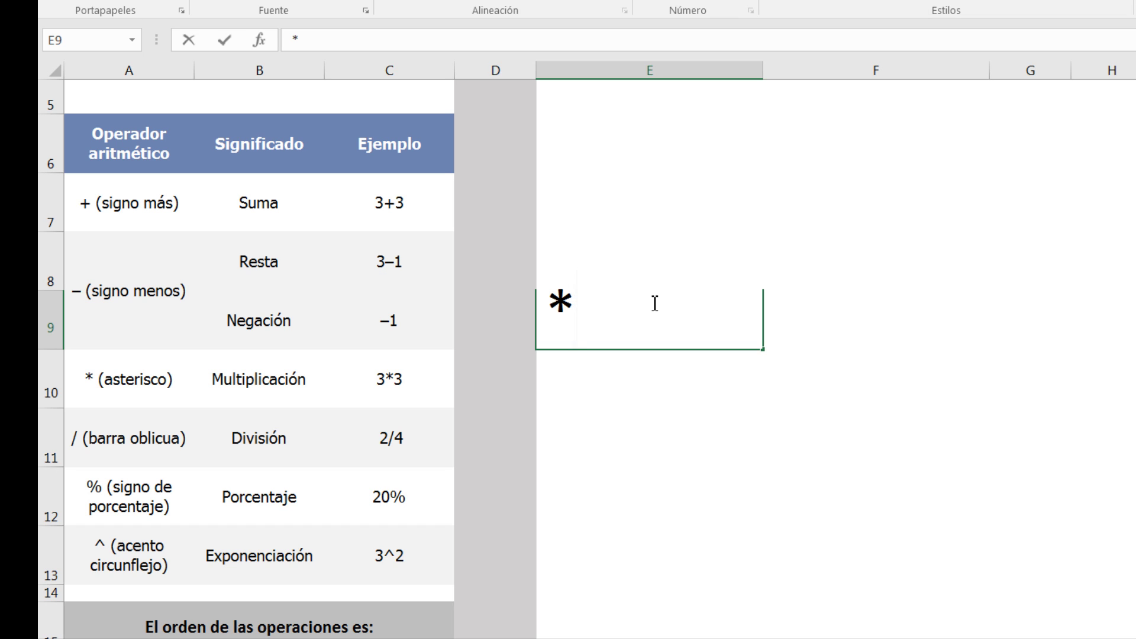
- Add +++ and *** after the asterisk in E9, then erase the whole string
text(+++)
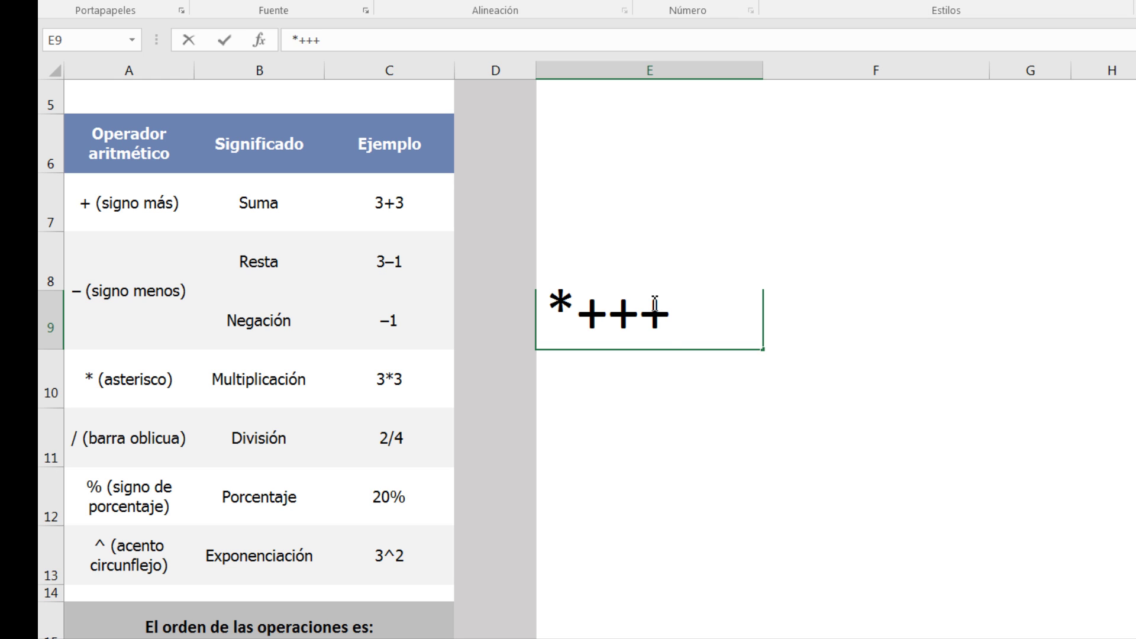
text(*)
text(**)
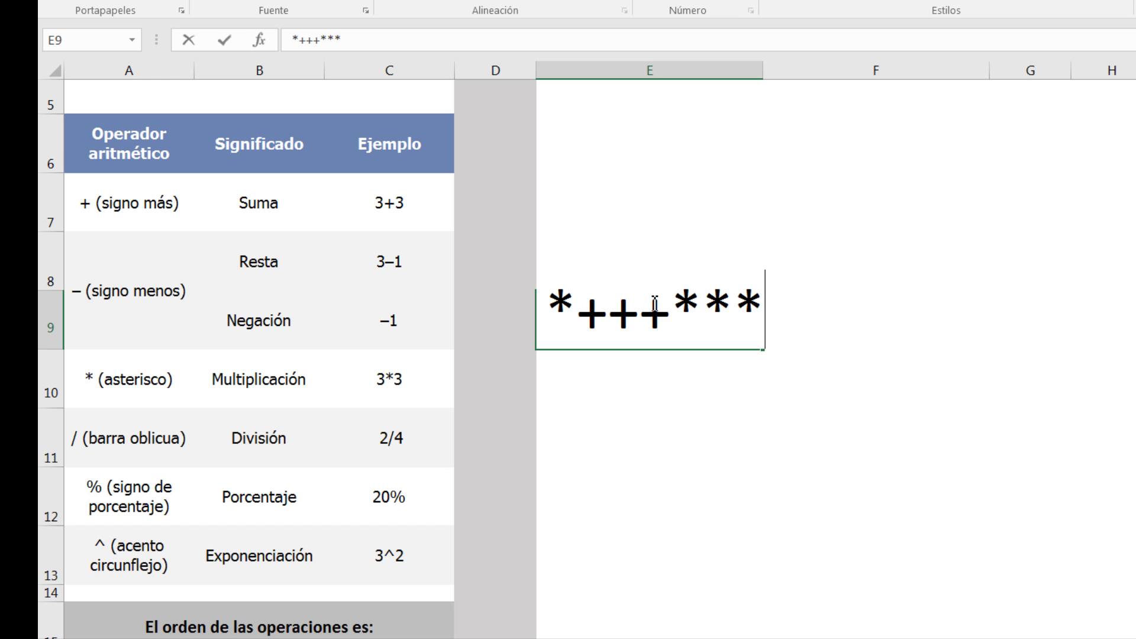
key(BackSpace)
key(BackSpace)
key(BackSpace)
key(BackSpace)
key(BackSpace)
key(BackSpace)
key(BackSpace)
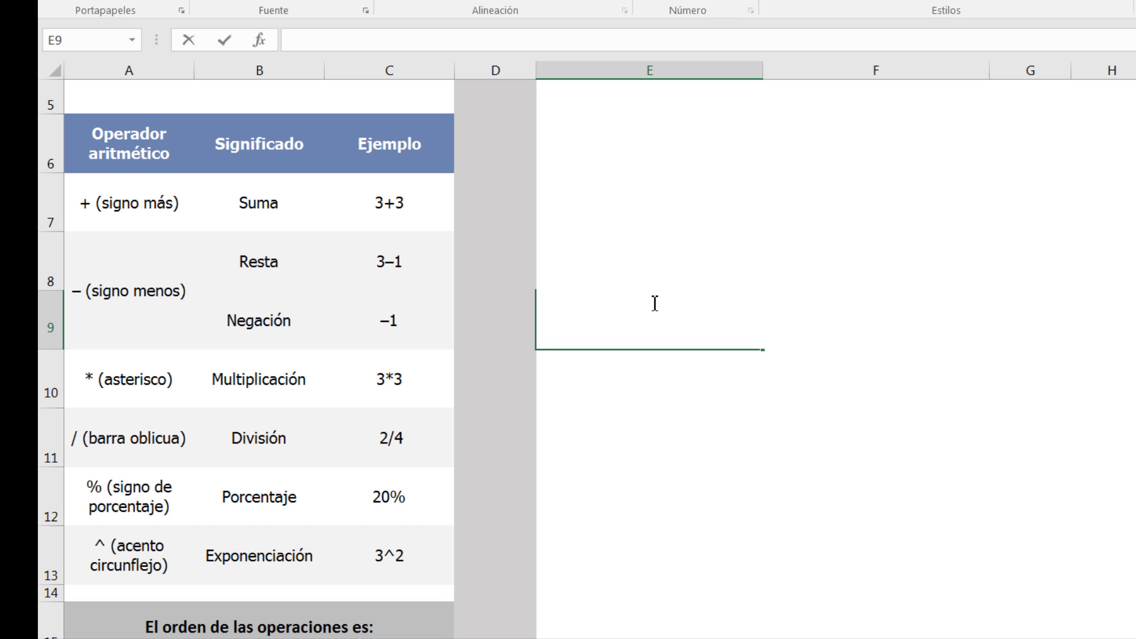
text(7)
text(//)
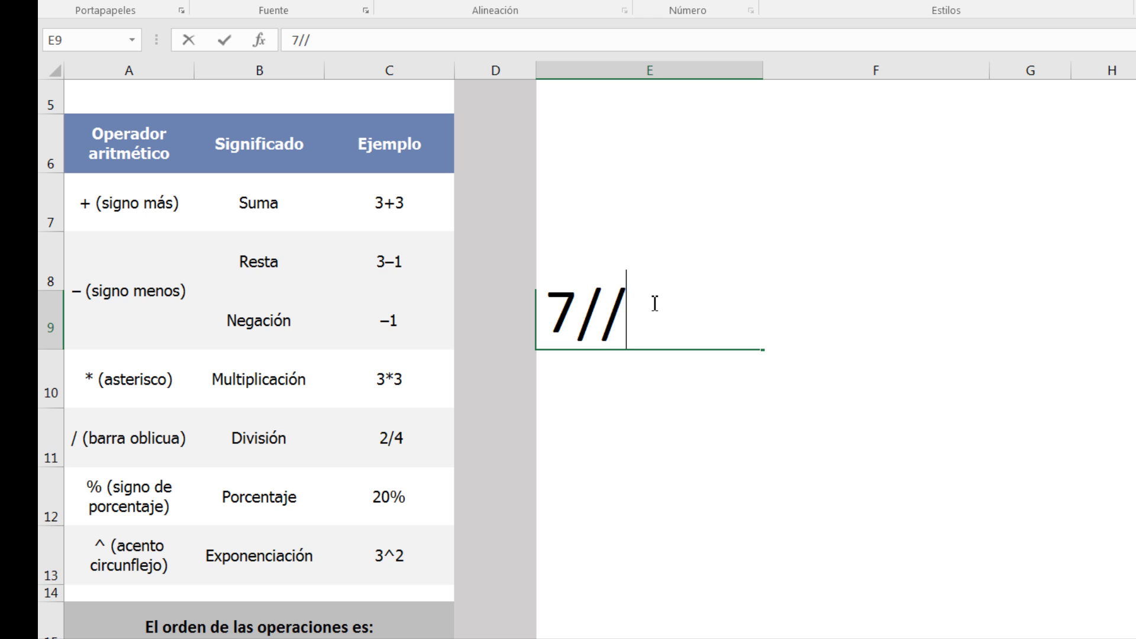
text(//)
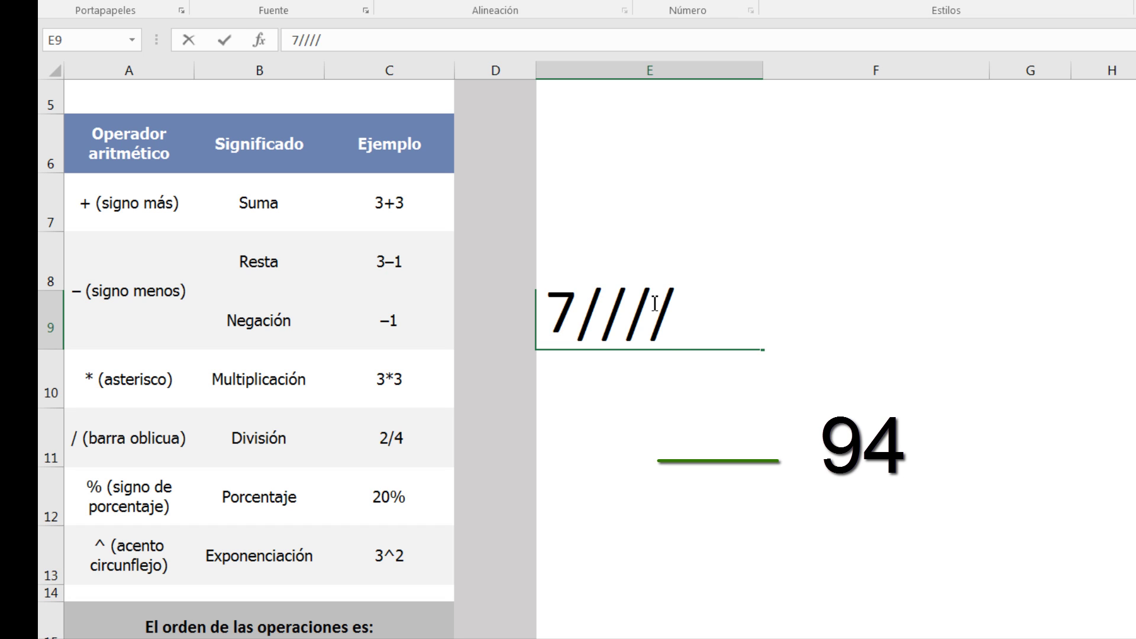
text( 5)
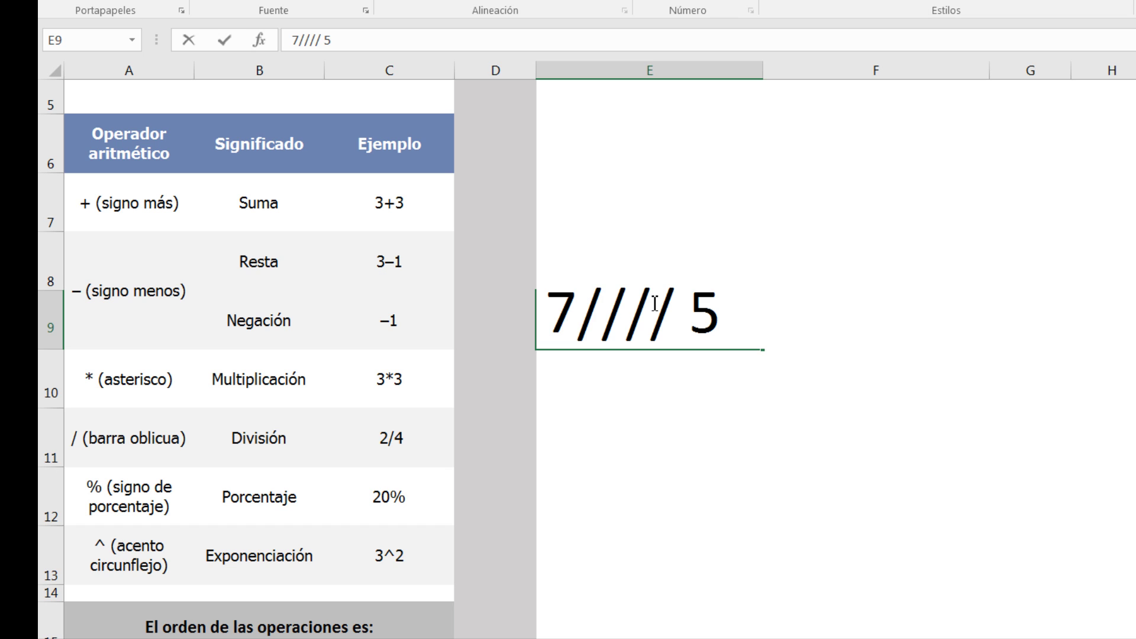
text( %%)
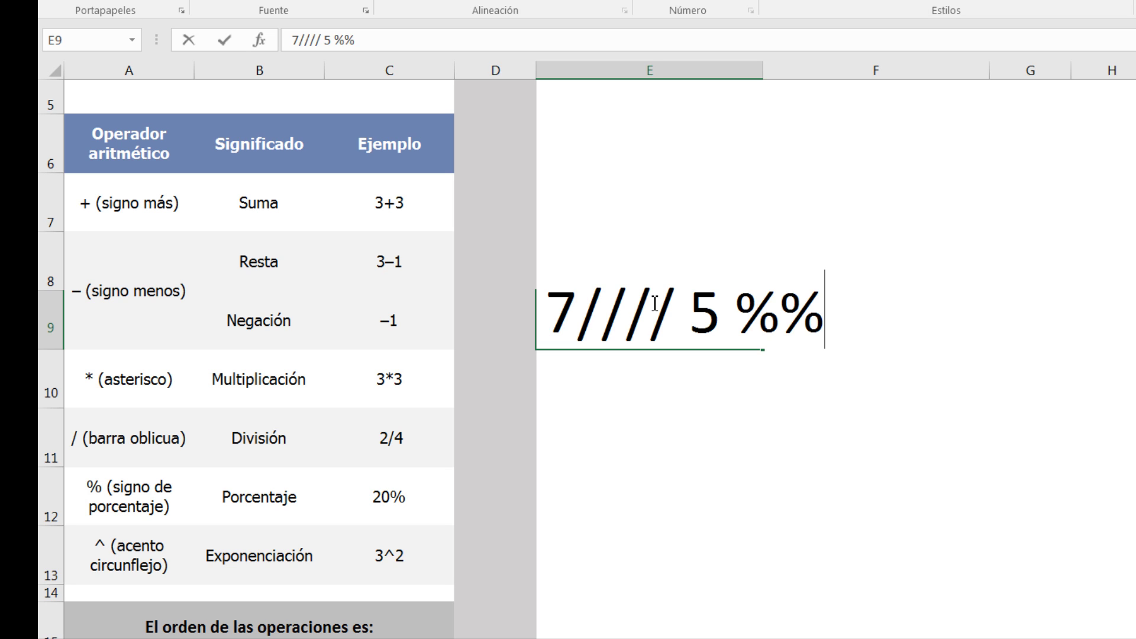
key(BackSpace)
key(BackSpace)
key(BackSpace)
key(BackSpace)
key(BackSpace)
key(BackSpace)
key(BackSpace)
key(BackSpace)
key(BackSpace)
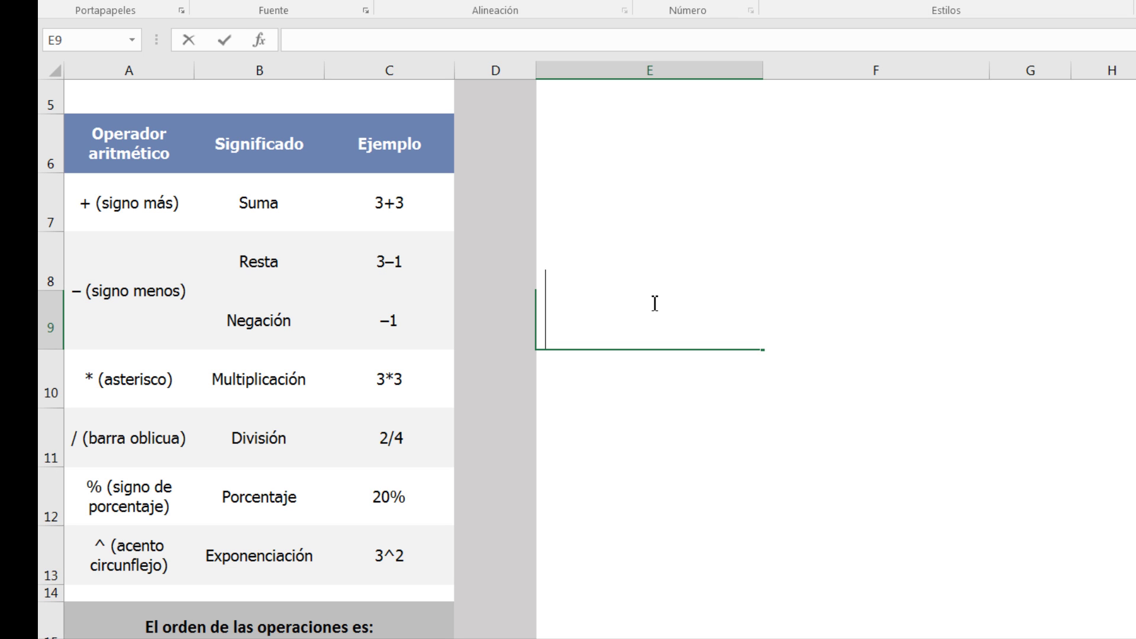
text(``)
text(``)
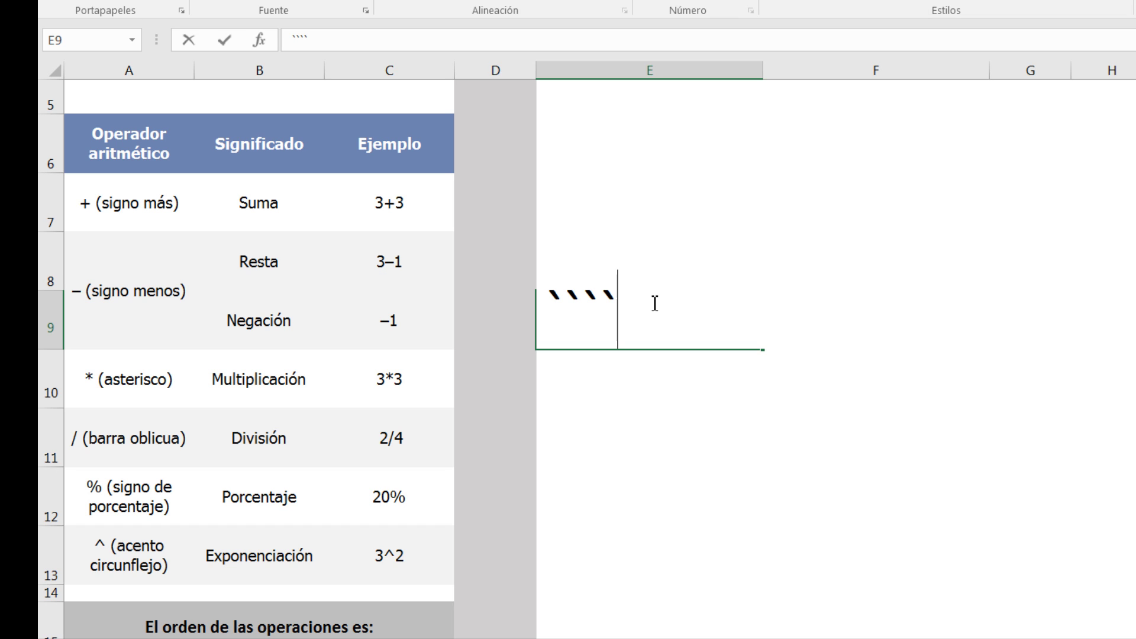
text(^^)
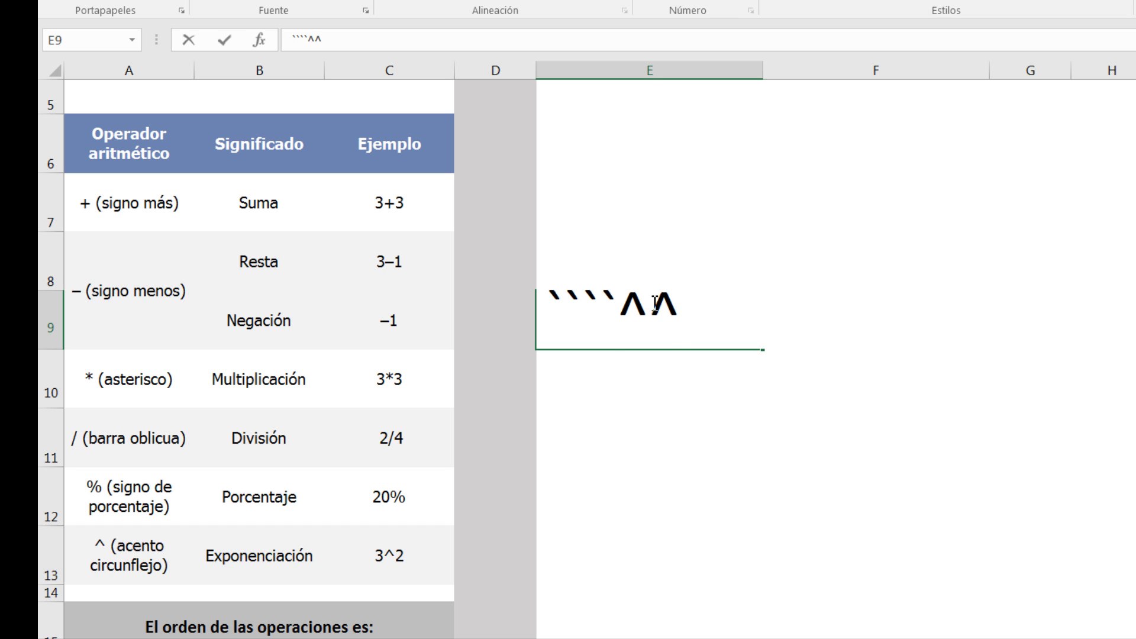
text(^^)
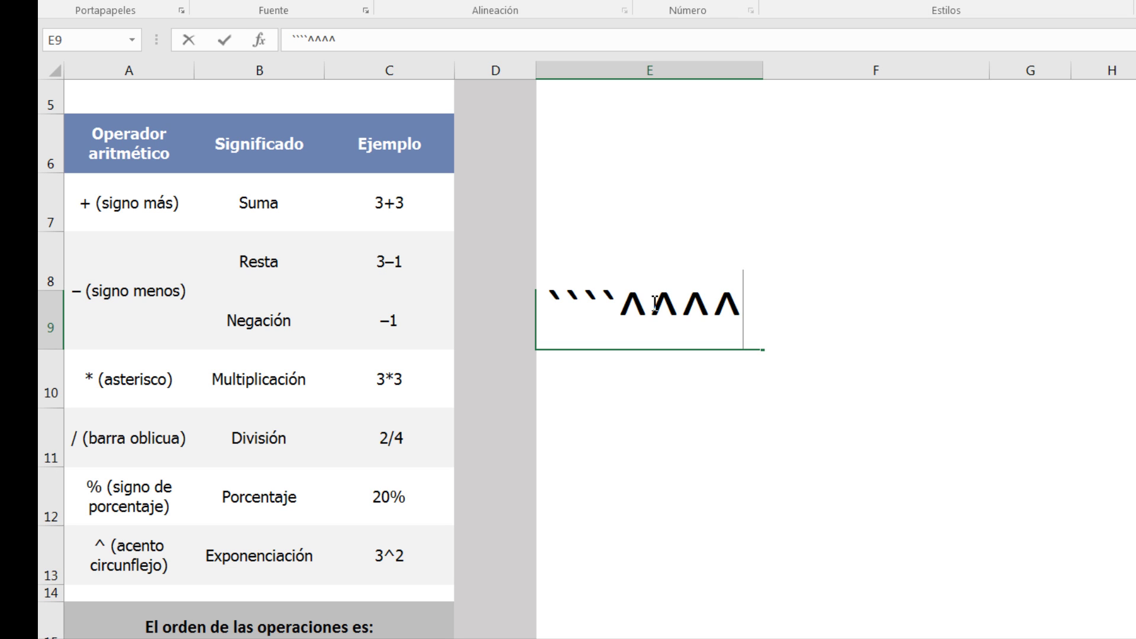
text(^^)
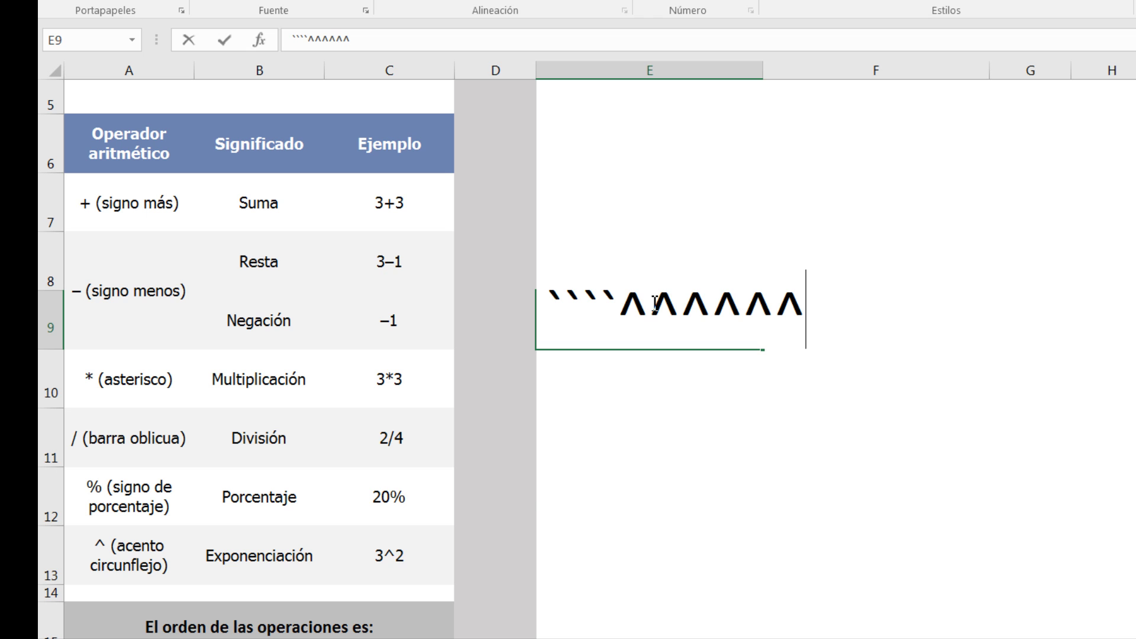
text(^)
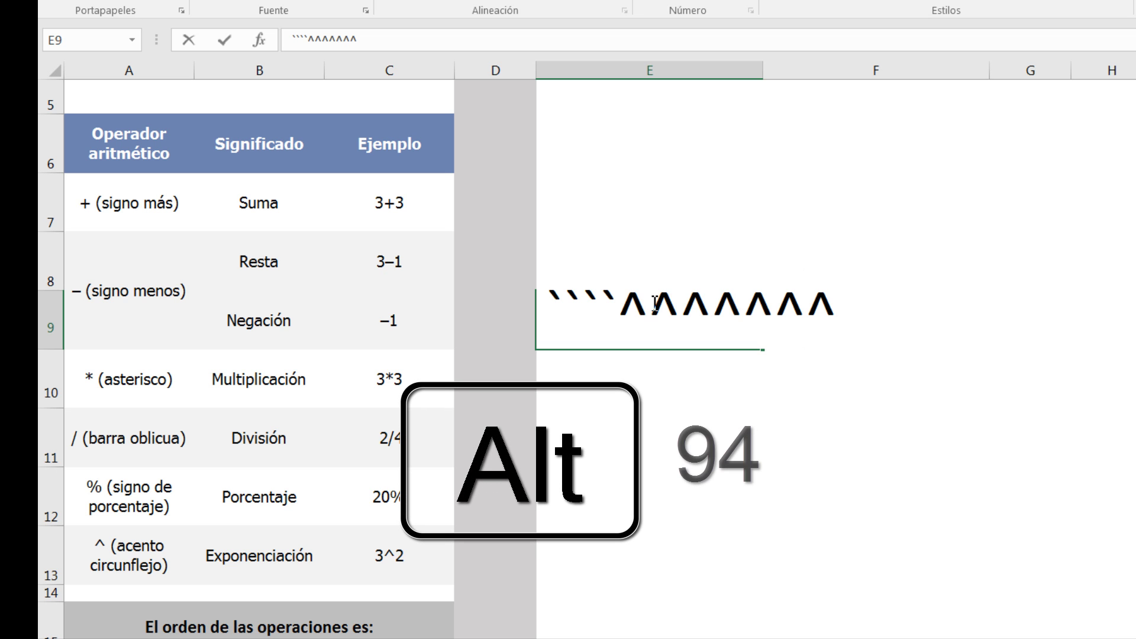
key(BackSpace)
key(BackSpace)
key(BackSpace)
key(BackSpace)
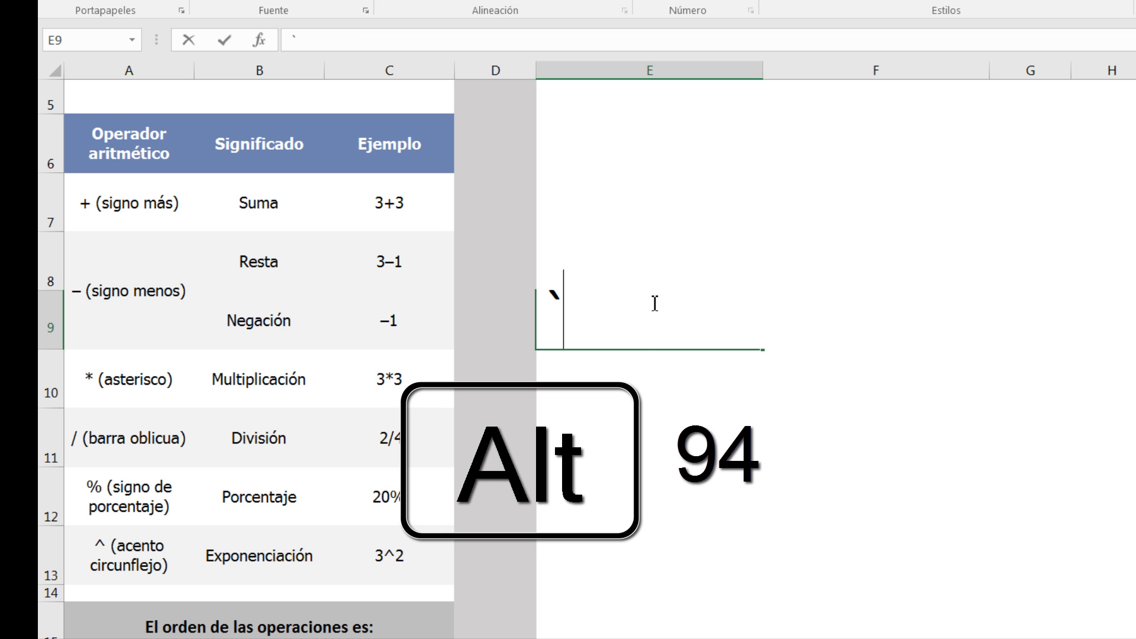
key(BackSpace)
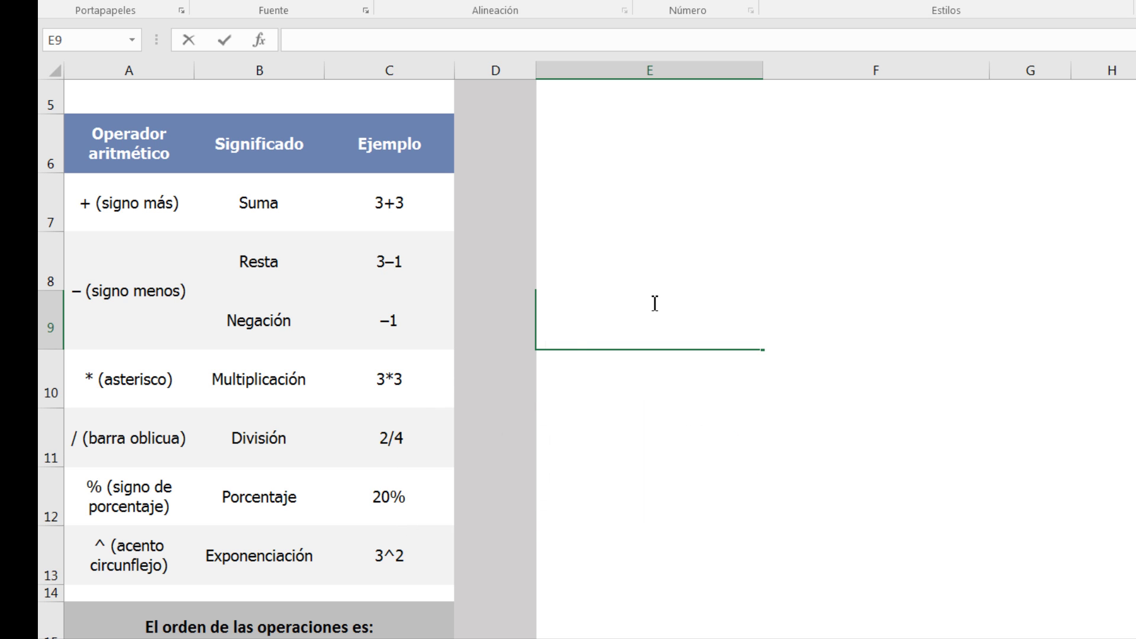
text(^)
key(BackSpace)
- Set the order-of-operations table in A16:B19 to font size 26
click(490, 468)
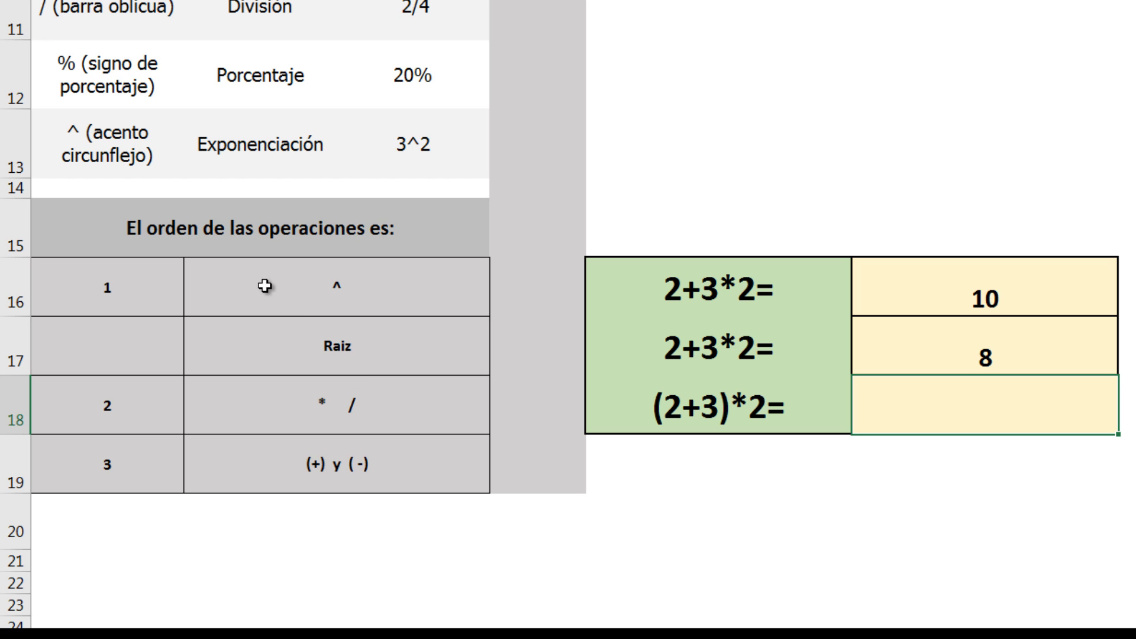
mouse_move(265, 287)
mouse_down()
mouse_move(285, 361)
mouse_move(223, 459)
mouse_up()
mouse_move(72, 263)
mouse_down()
mouse_move(312, 406)
mouse_move(318, 461)
mouse_up()
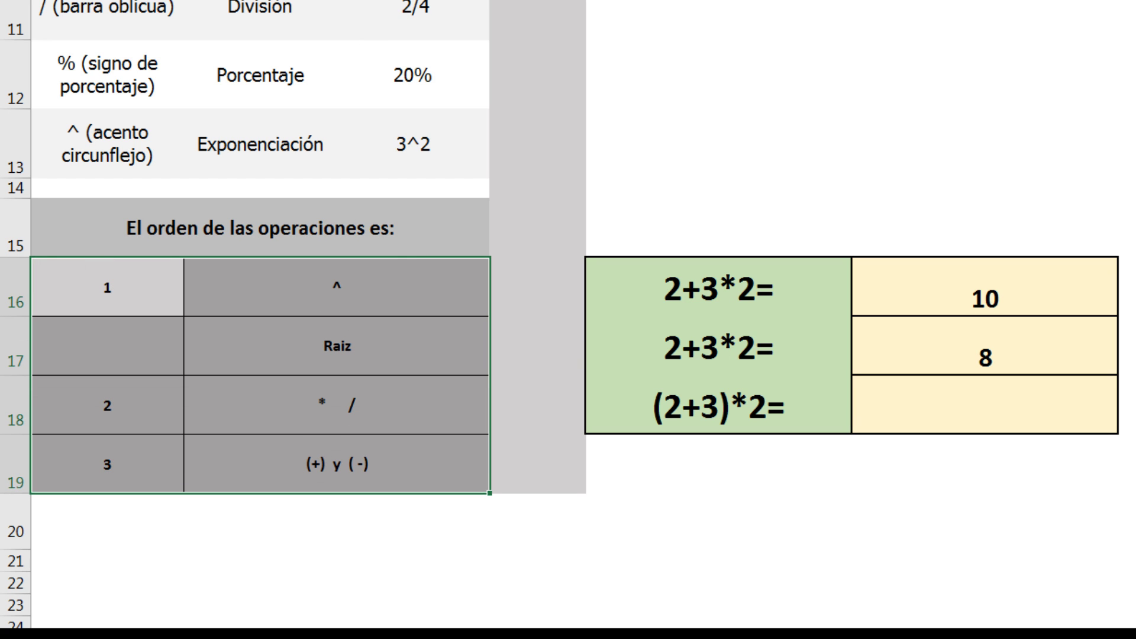
click(320, 2)
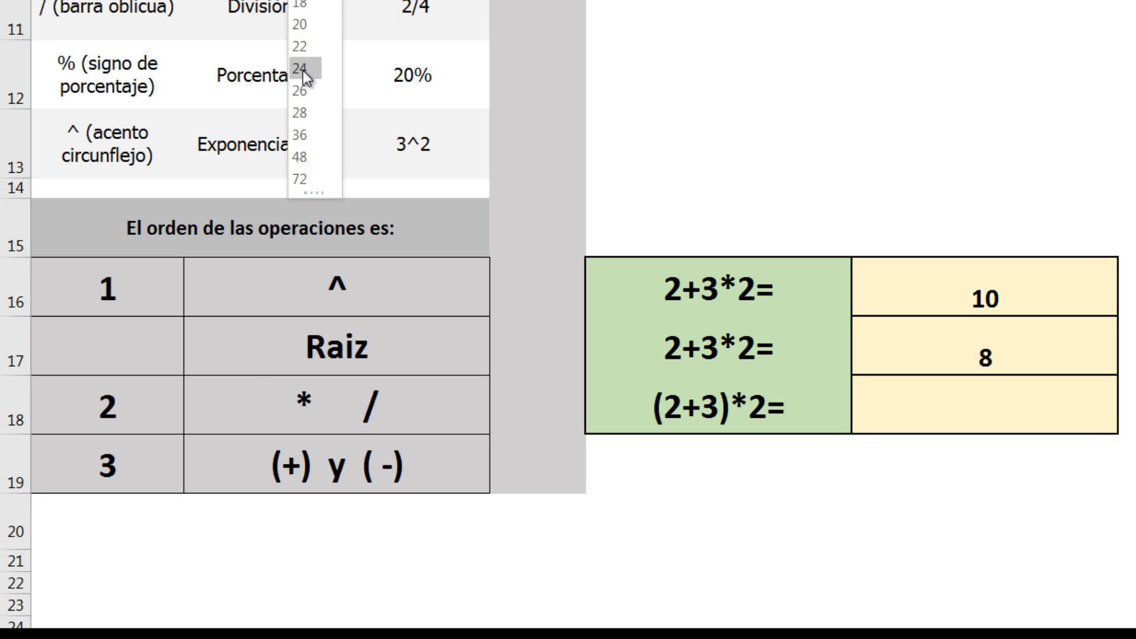
click(300, 91)
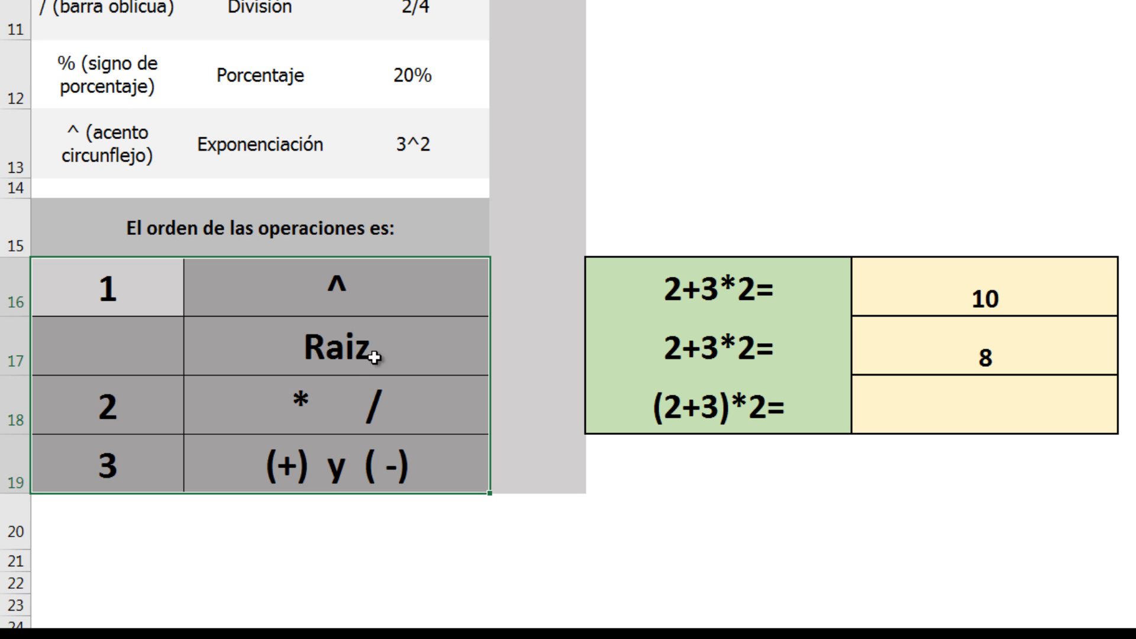
- Deselect the table to review the answers 10 and 8 beside the 2+3*2= rows
click(278, 358)
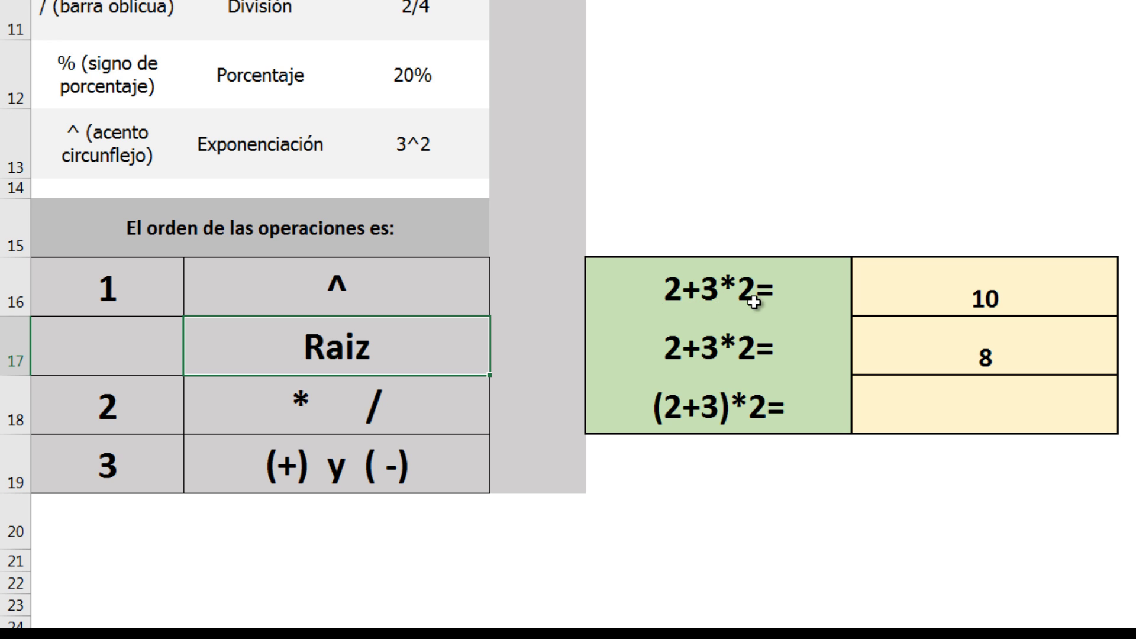
click(1035, 295)
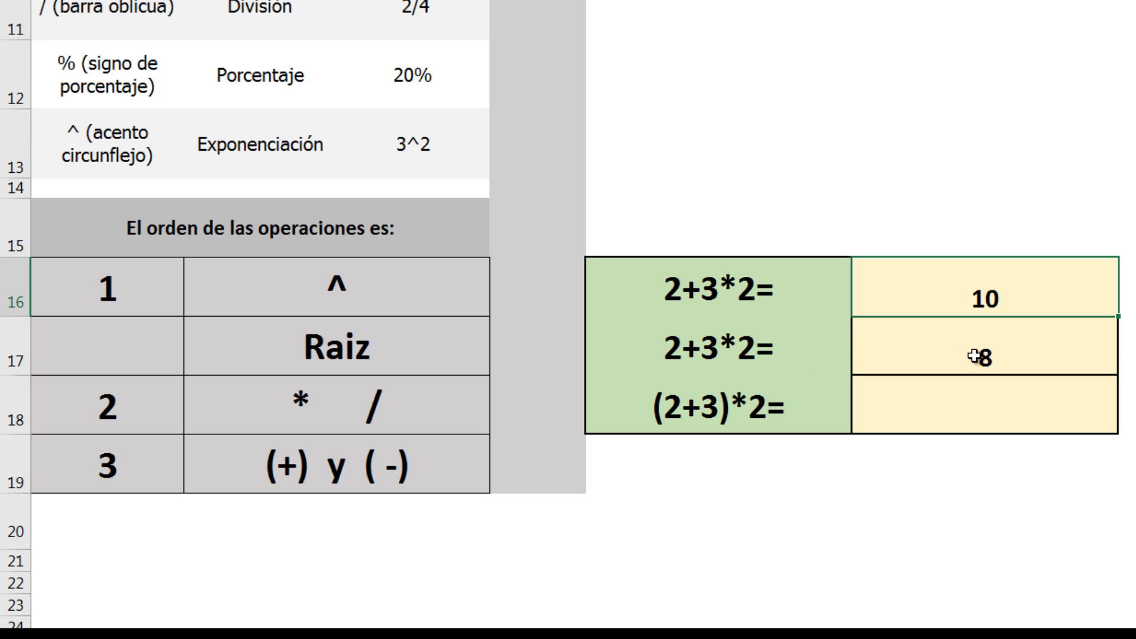
click(976, 356)
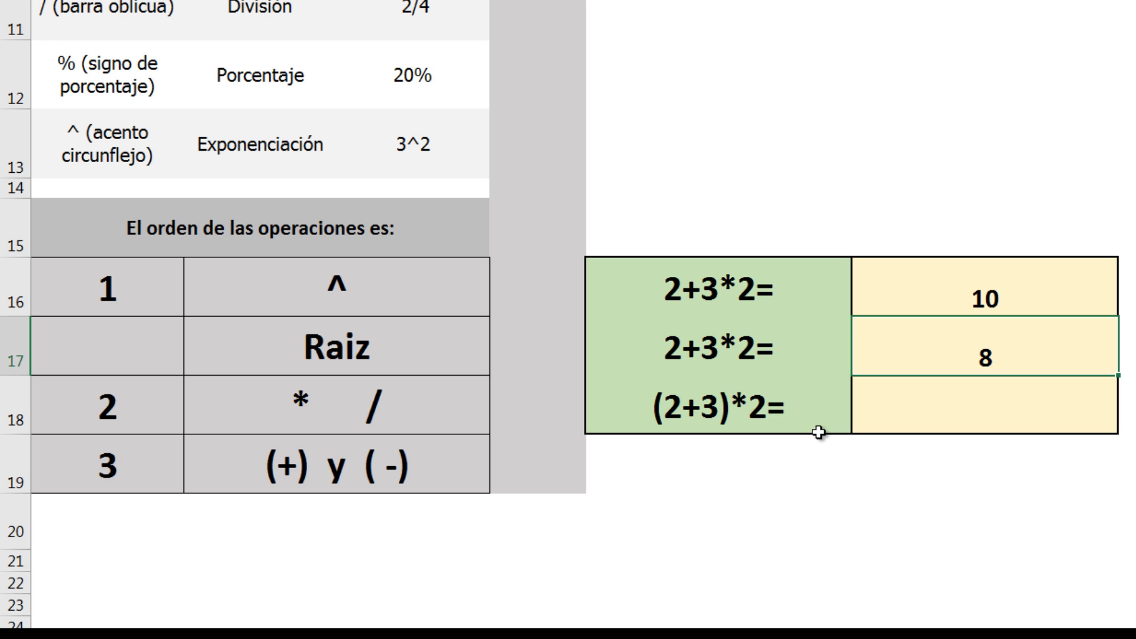
- Enter the formula =2+3*2 in the row 18 answer cell
click(982, 418)
text(=)
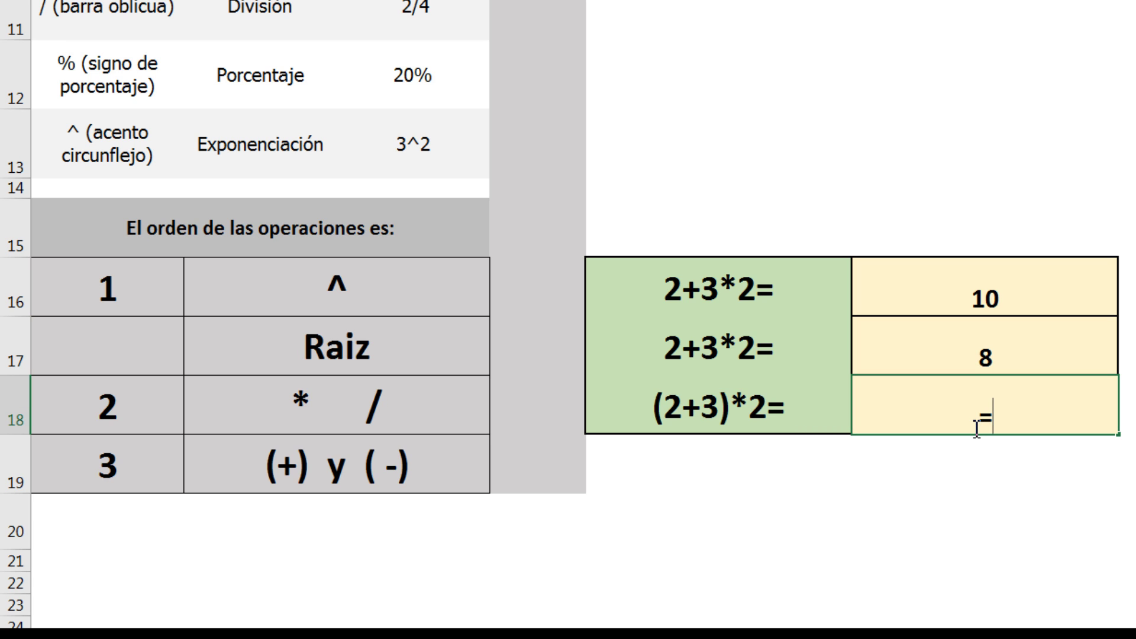
text(2)
text(+3)
text(*)
text(2)
key(Return)
- Add parentheses to the row 18 formula to make it =(2+3)*2
click(994, 412)
double_click(988, 414)
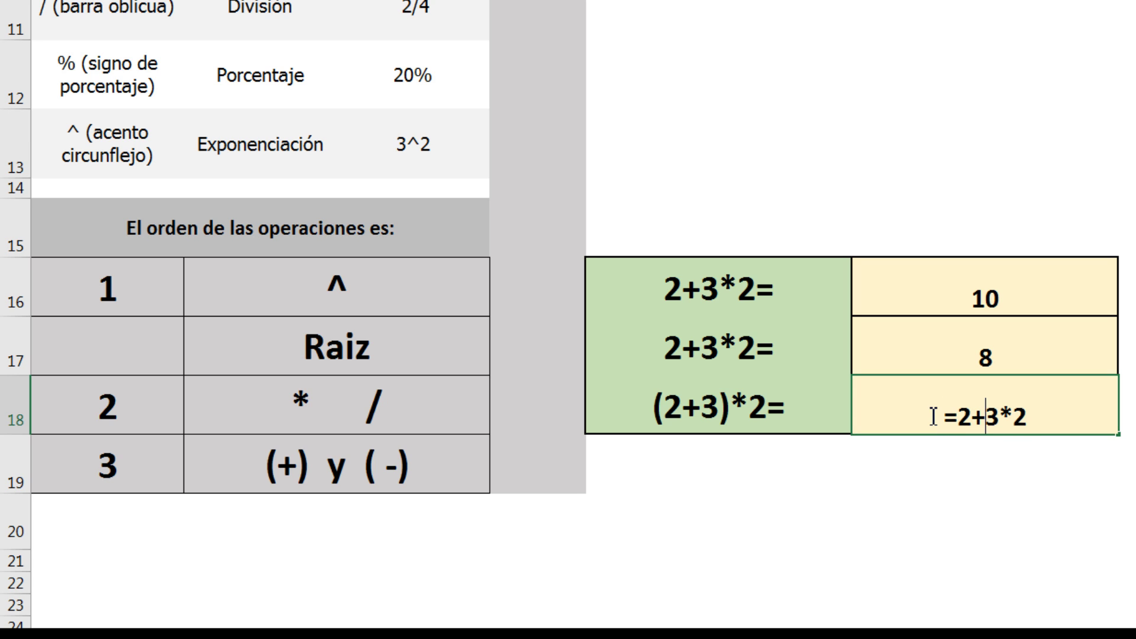
drag(933, 416, 1072, 428)
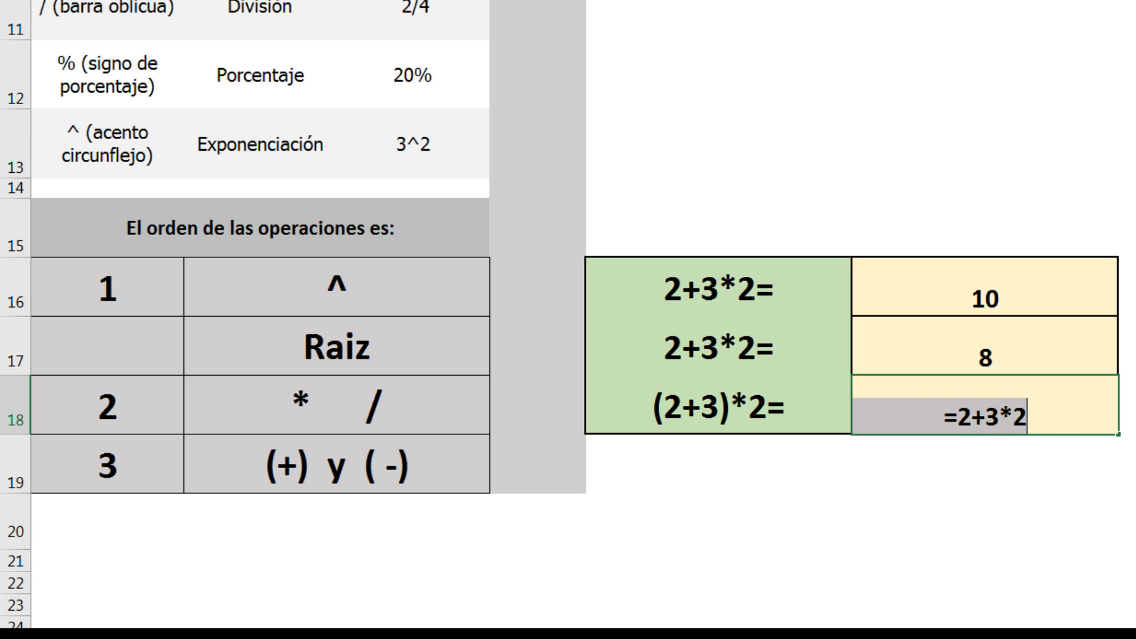
click(975, 418)
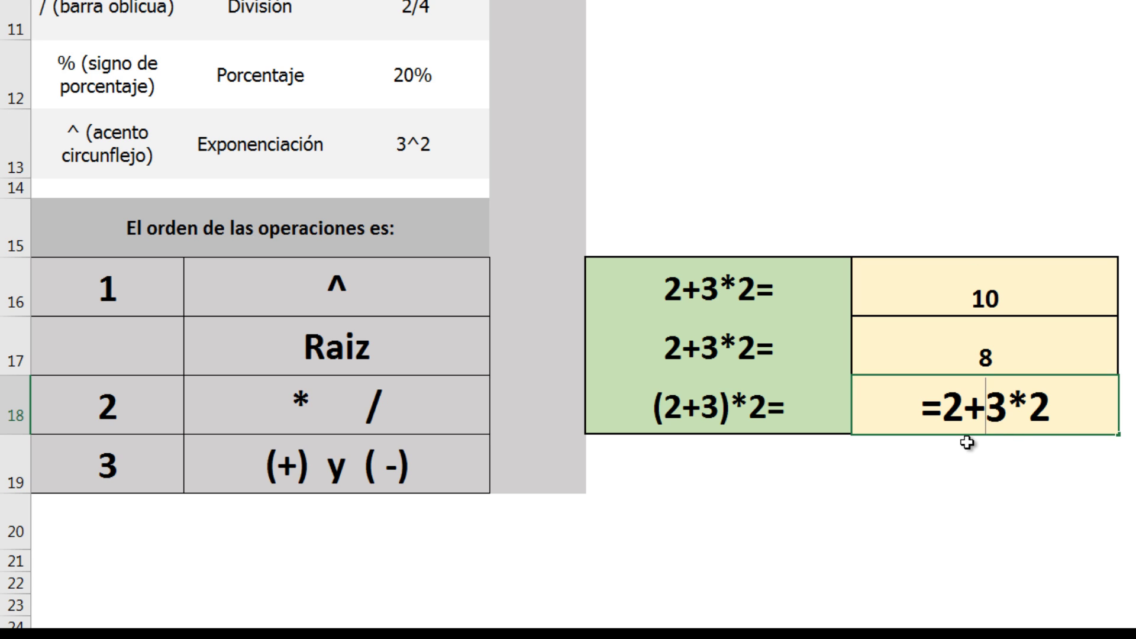
click(951, 409)
text(()
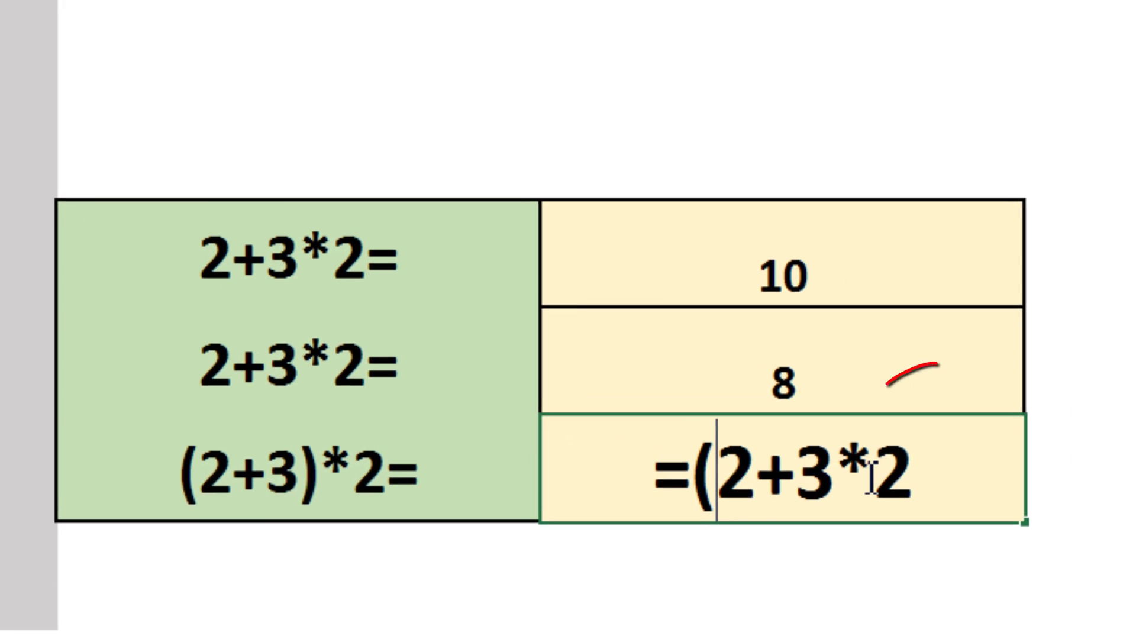
click(842, 480)
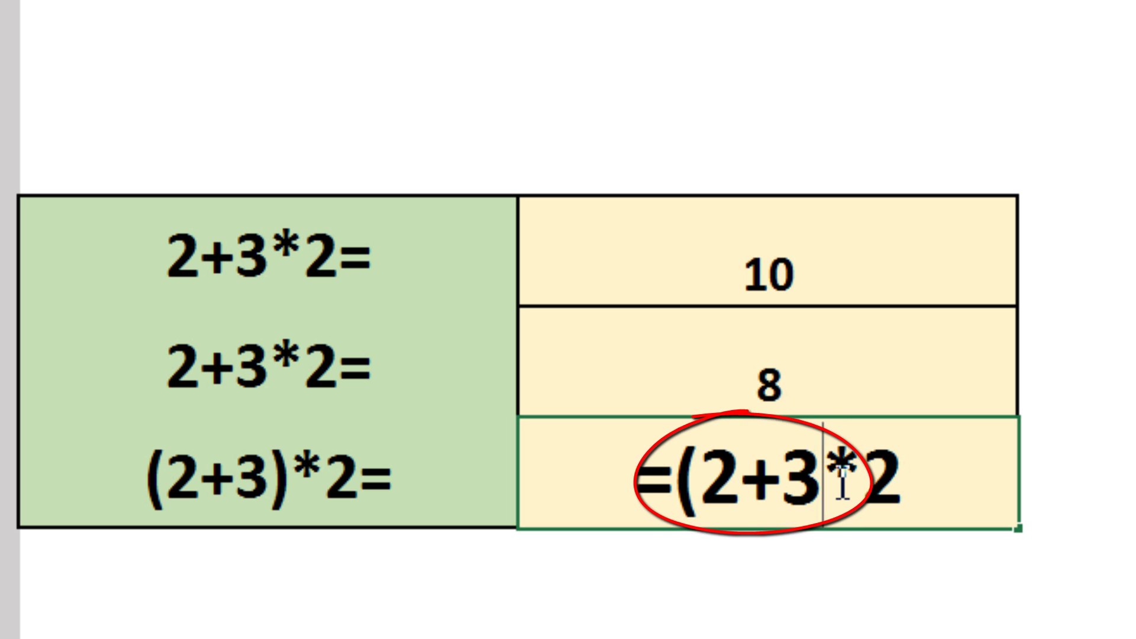
text())
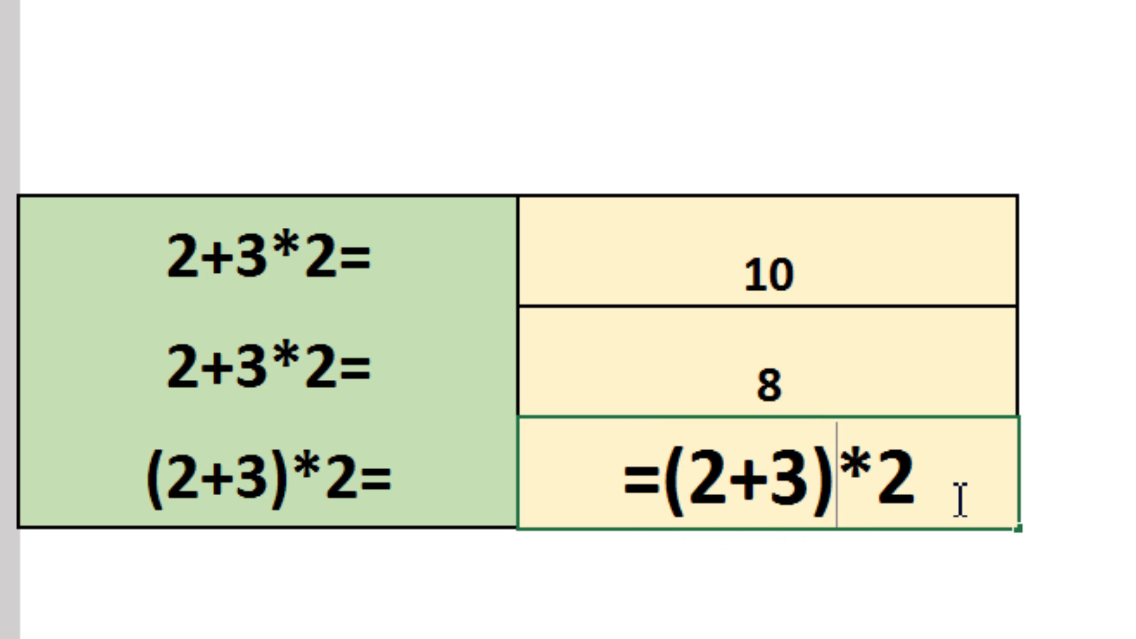
key(Return)
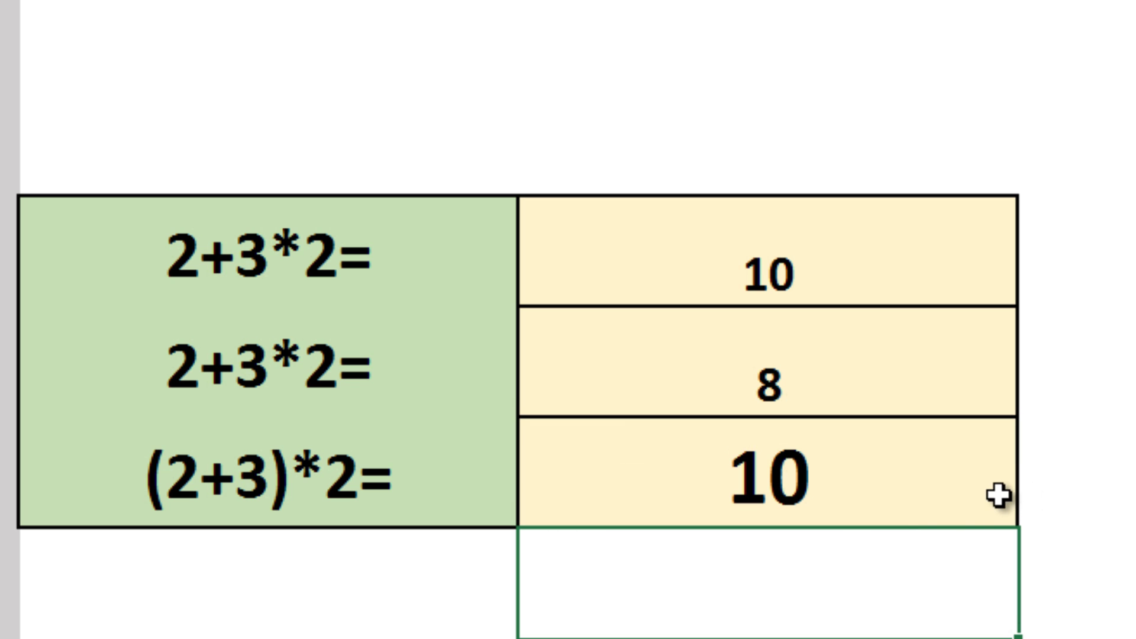
- Select the row 18 result cell showing 10
click(835, 467)
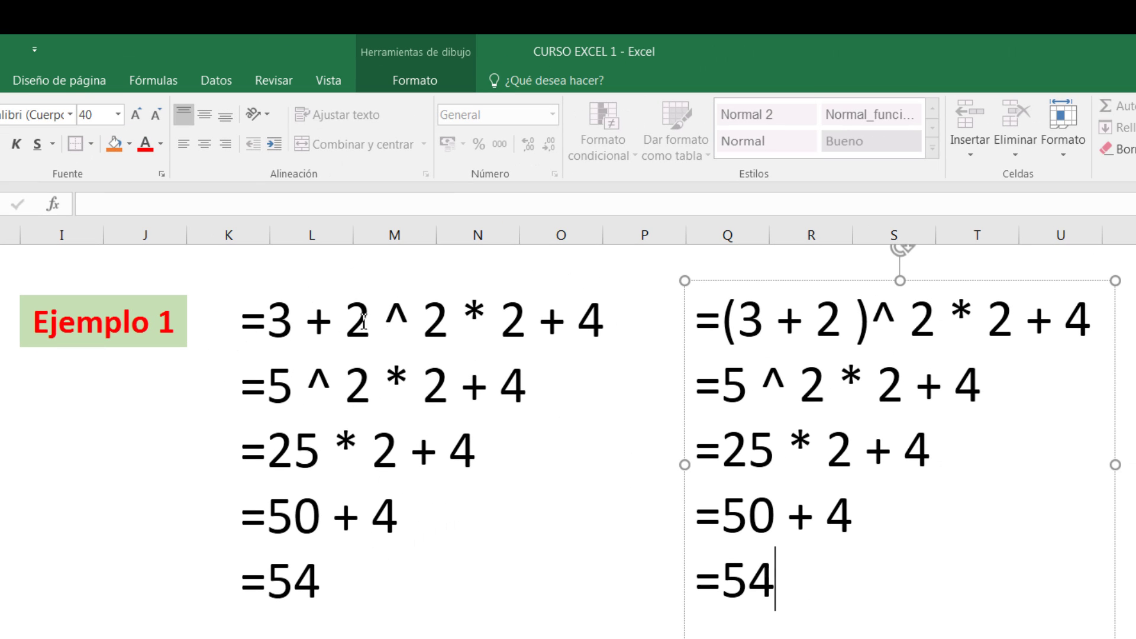
- Edit the left Ejemplo 1 evaluation, with the cursor at the end of its first formula line
click(497, 316)
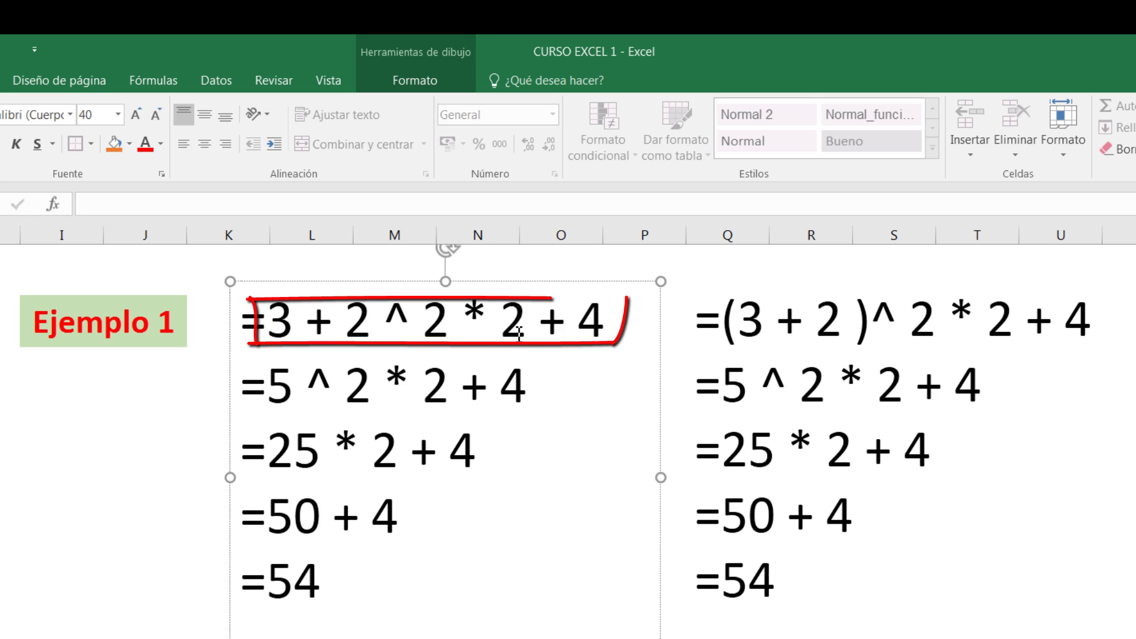
click(623, 324)
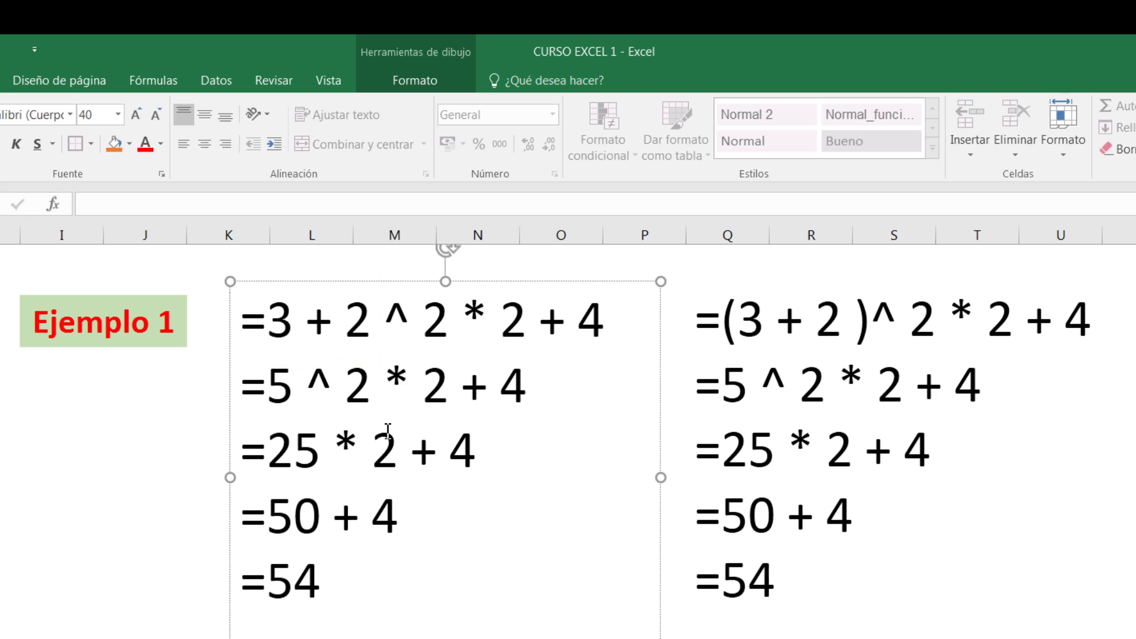
- Pad lines 2–4 of the left Ejemplo 1 evaluation with spaces so ^, * and + align
click(347, 386)
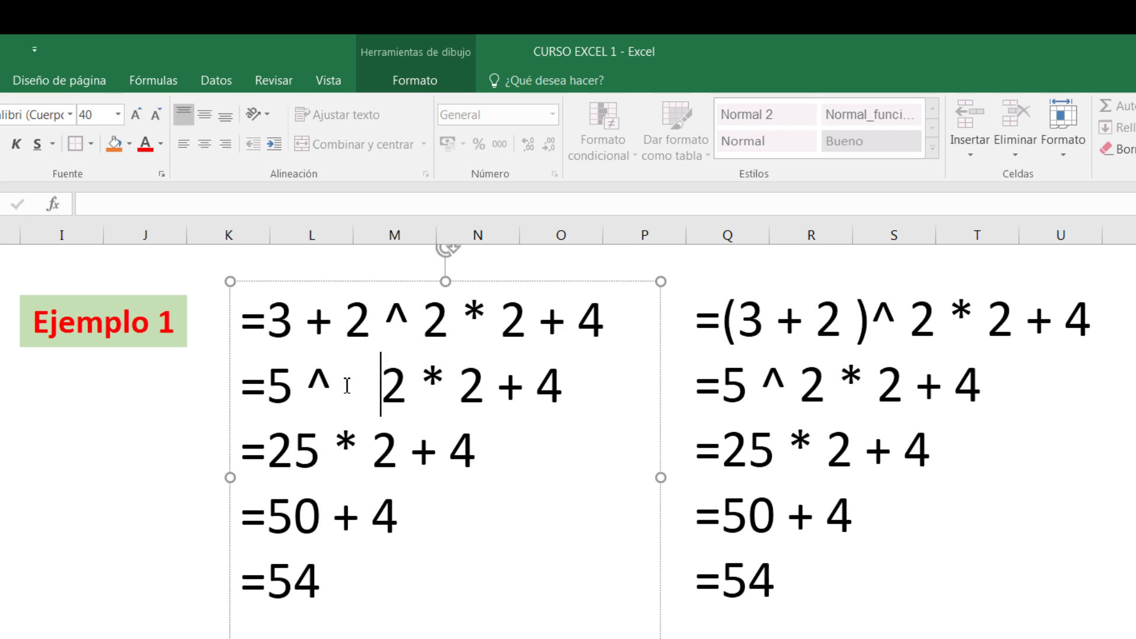
click(316, 388)
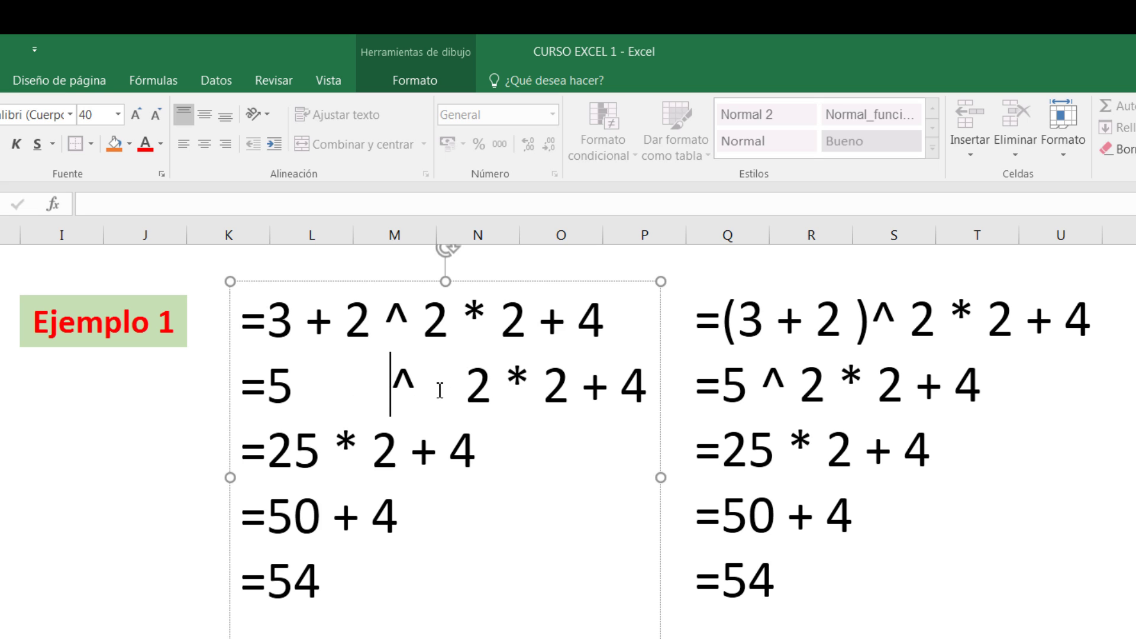
key(Right)
key(Right)
key(Delete)
key(Delete)
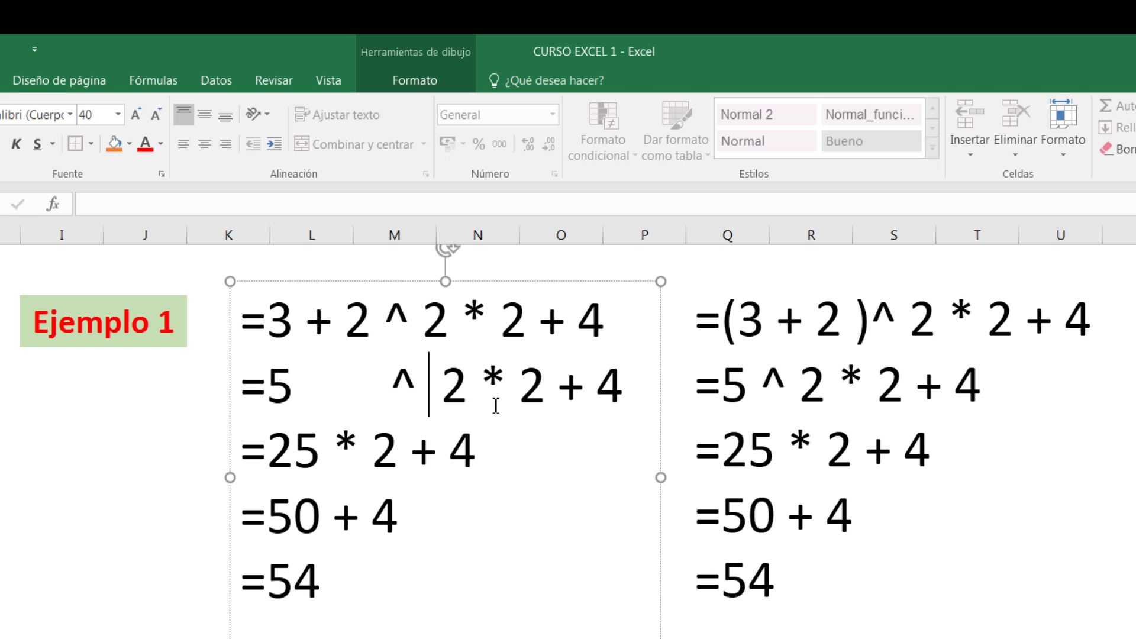
key(Delete)
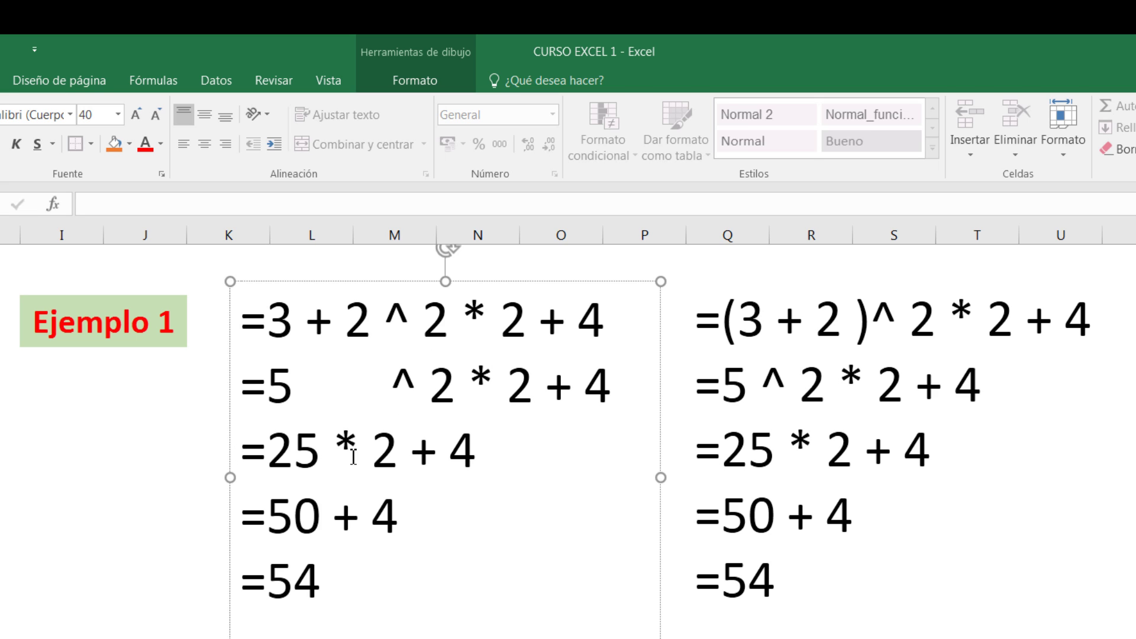
click(335, 448)
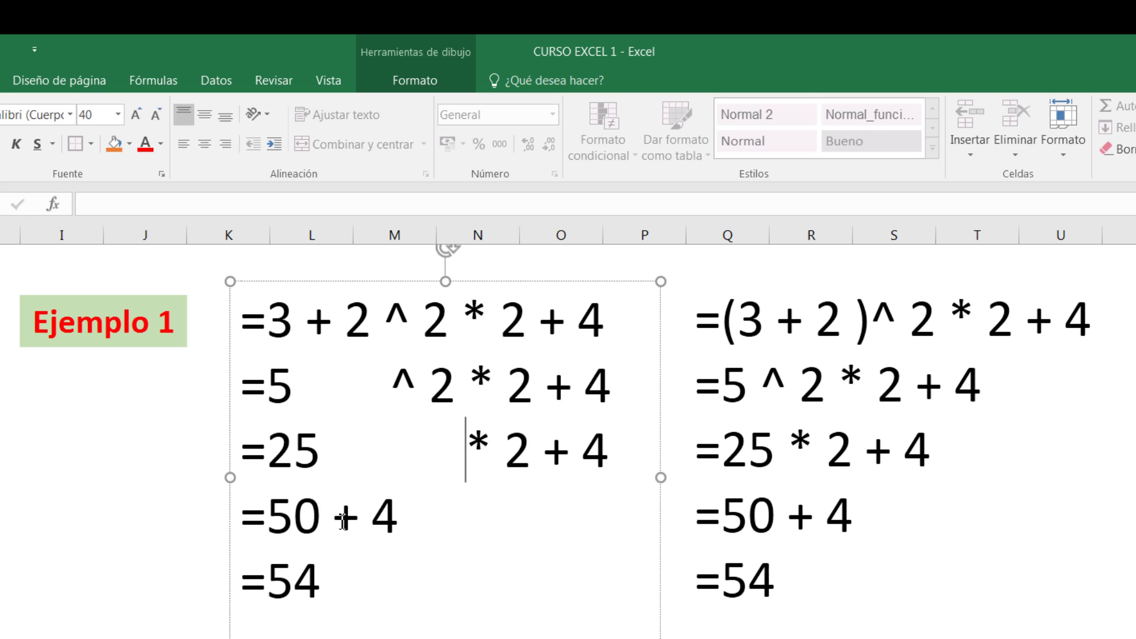
click(335, 521)
key(space)
key(space)
key(space)
key(space)
key(space)
key(space)
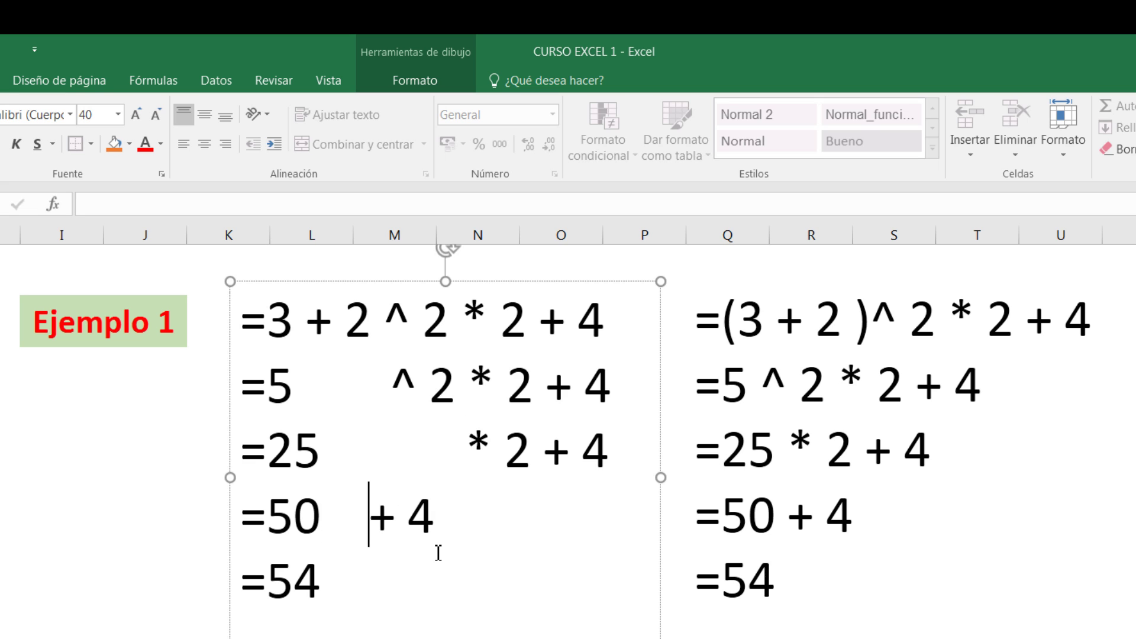
key(space)
key(space)
key(space)
key(space)
key(space)
key(space)
key(space)
key(space)
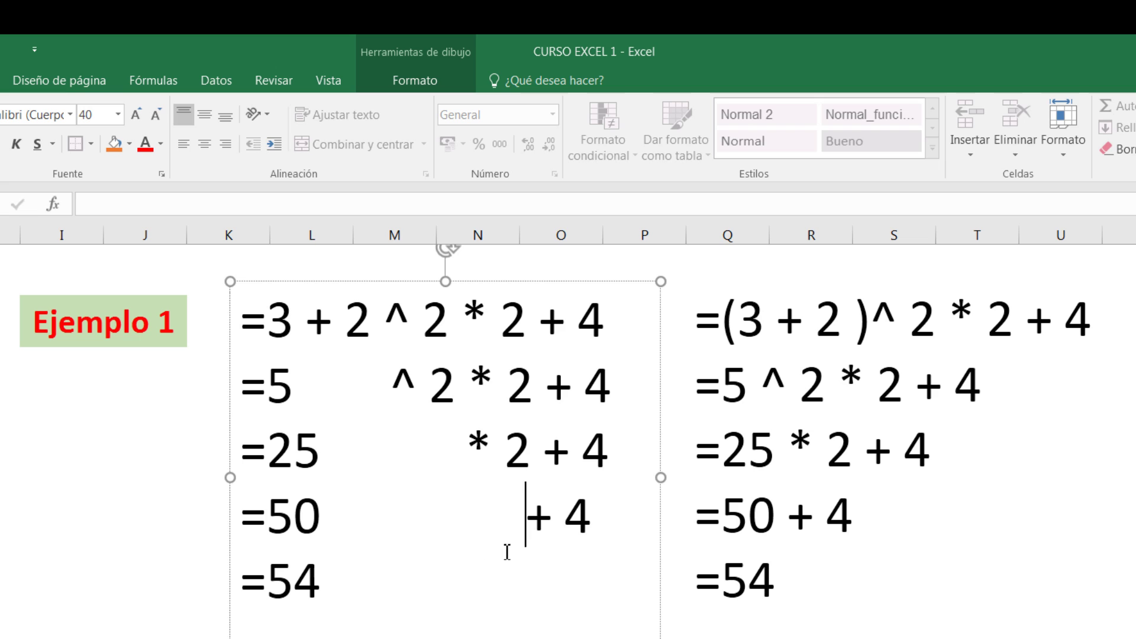
key(space)
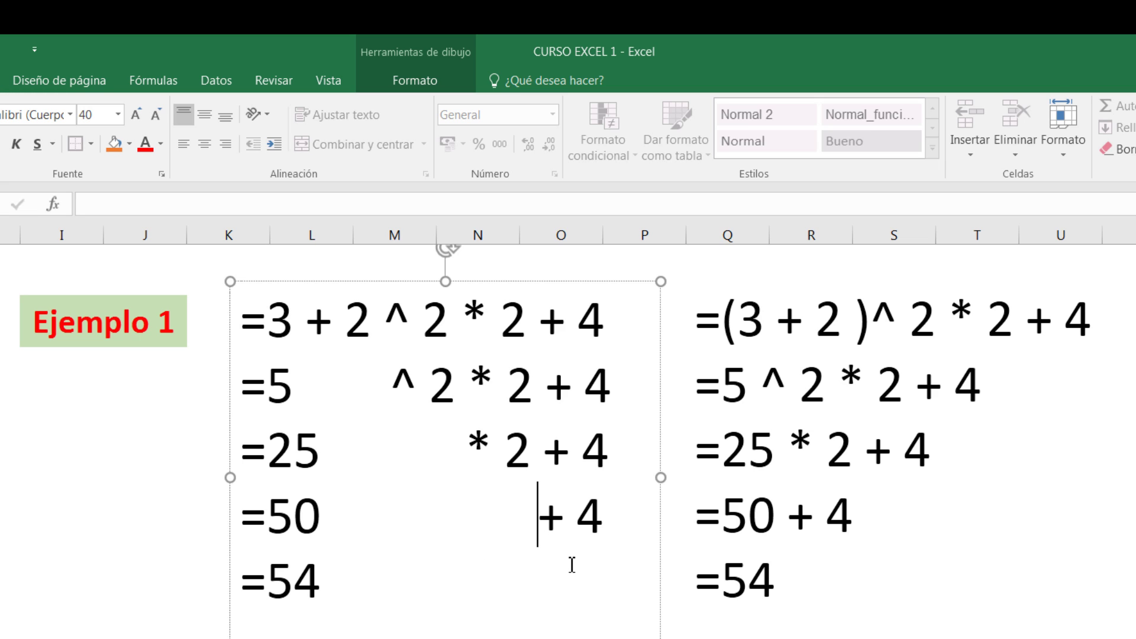
key(space)
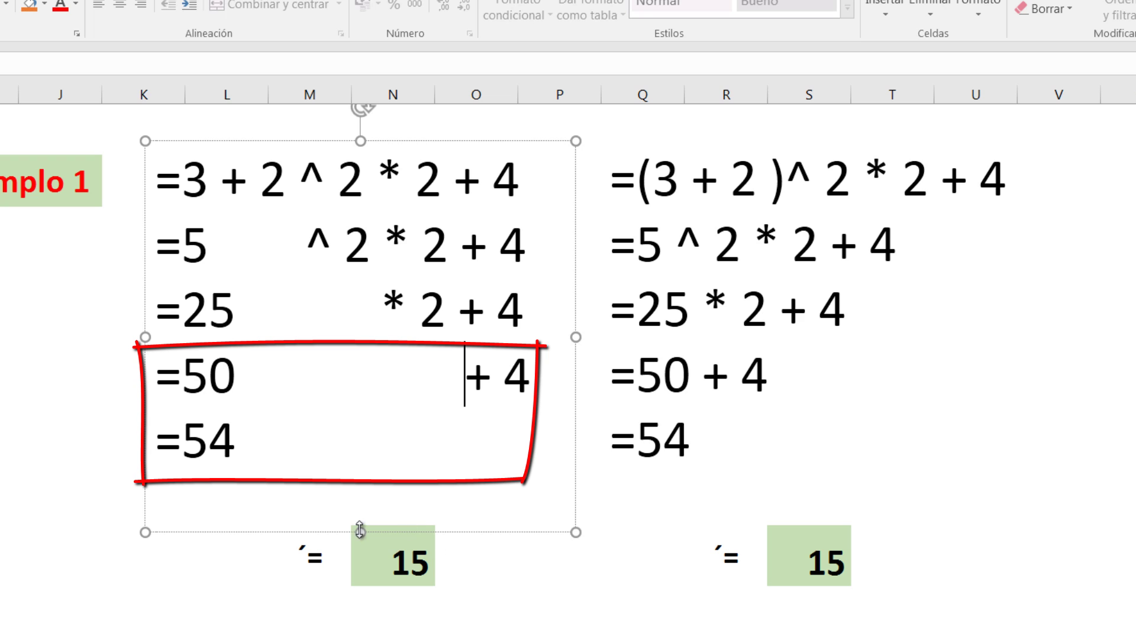
- Shorten the left Ejemplo 1 text box and select the green 15 result cell in column N
drag(361, 532, 361, 508)
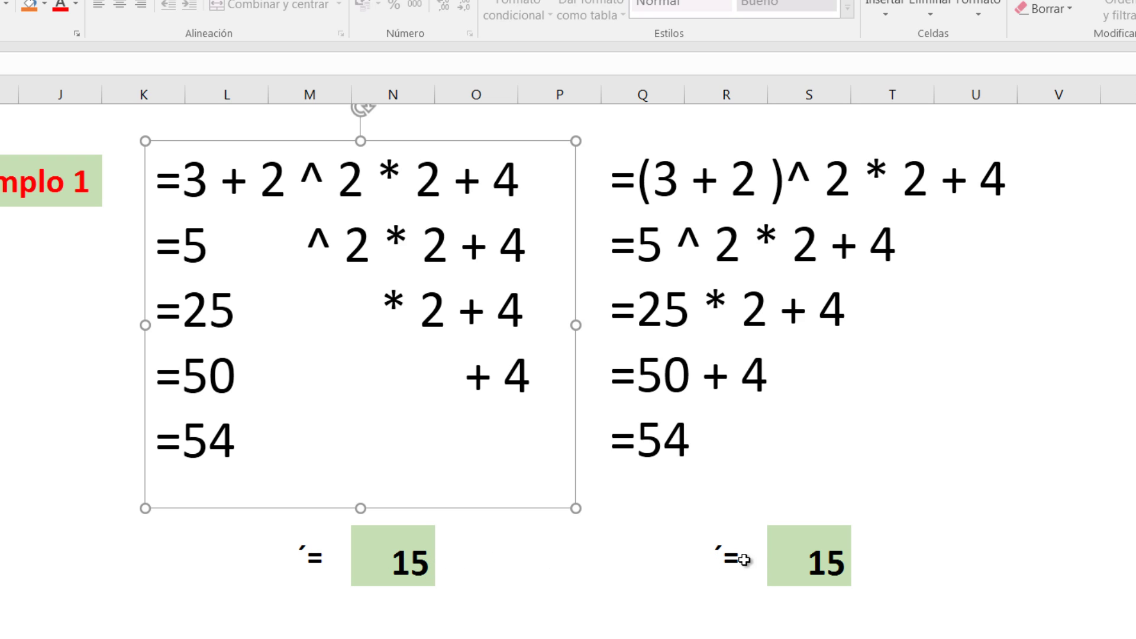
click(861, 466)
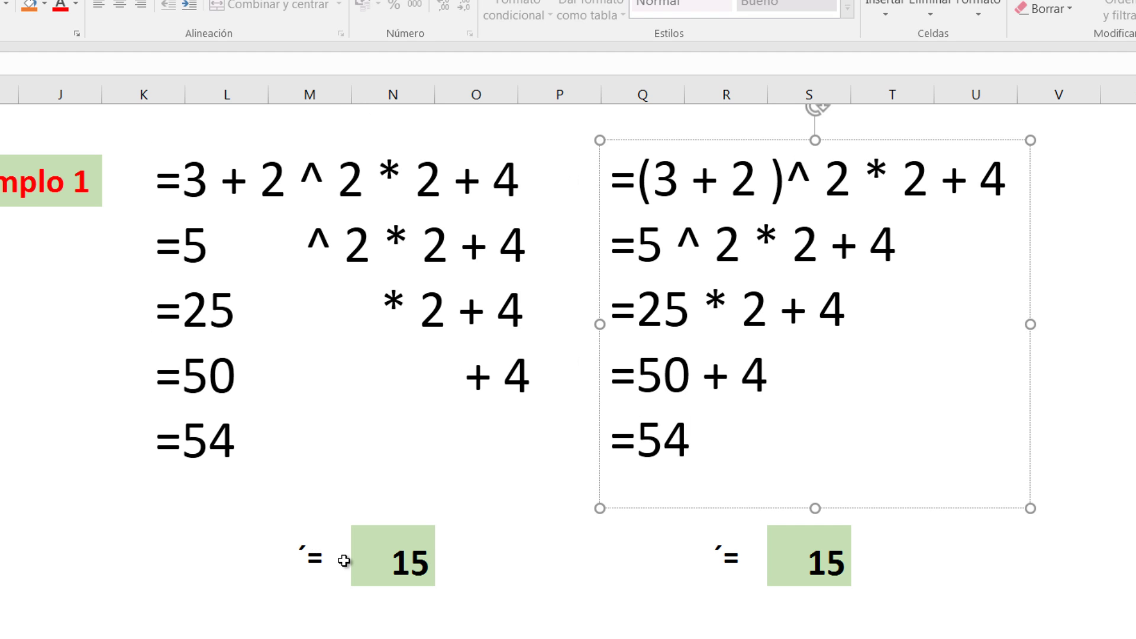
click(390, 557)
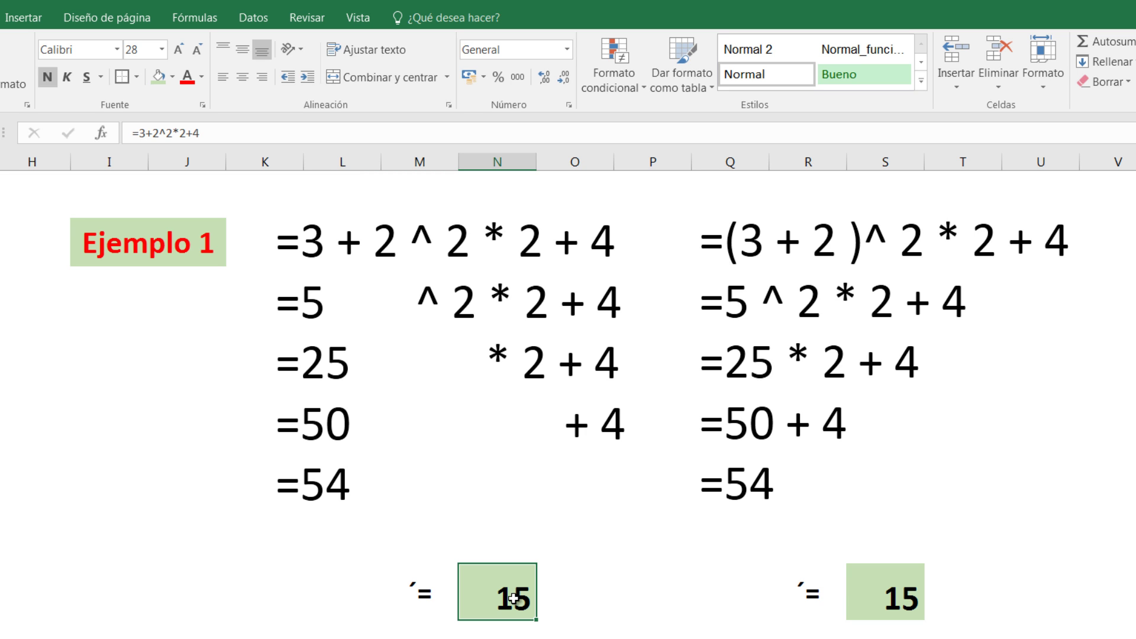
- Leave the right Ejemplo 1 text box and select the green column S cell showing 15
click(932, 497)
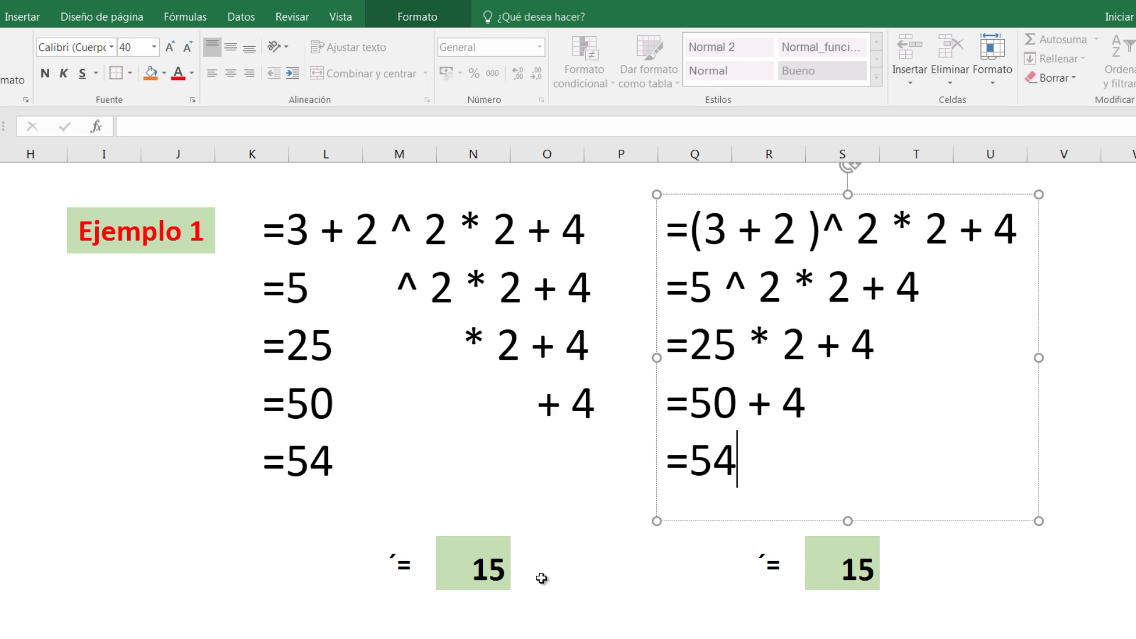
click(486, 574)
click(852, 575)
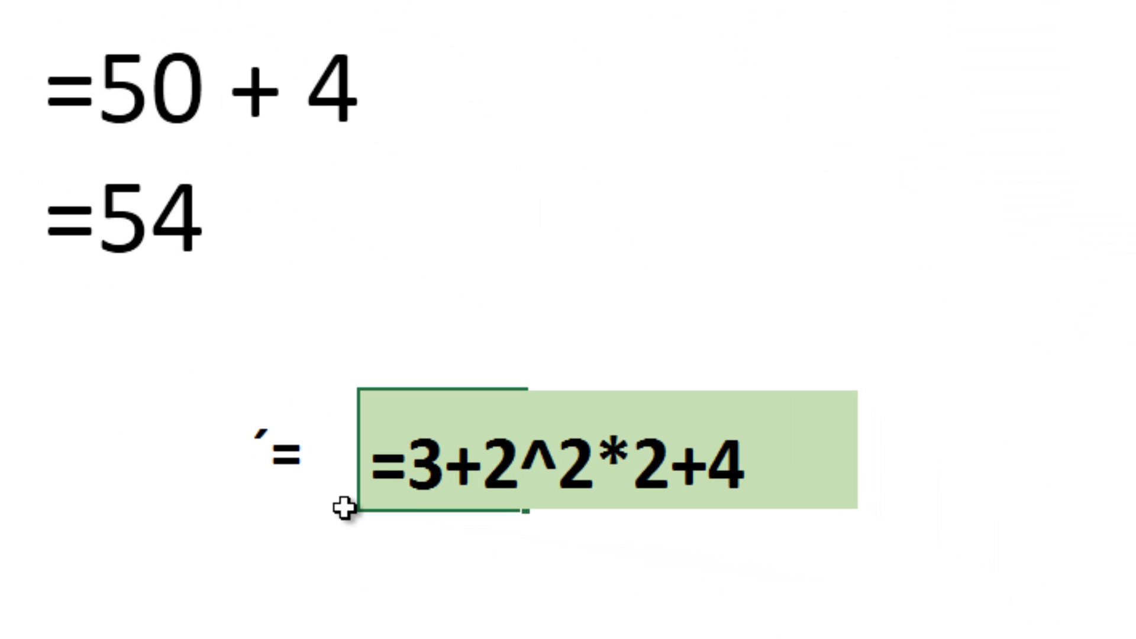
- Put parentheses around 3+2 so the right Ejemplo 1 formula becomes =(3+2)^2*2+4, giving 54
text(8)
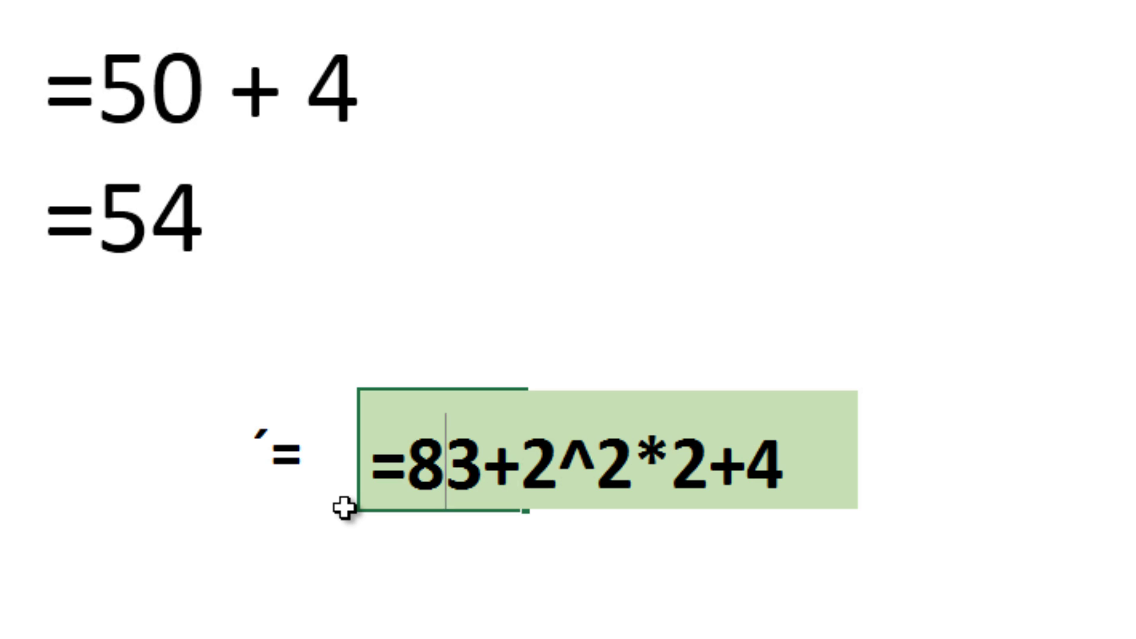
key(BackSpace)
text(()
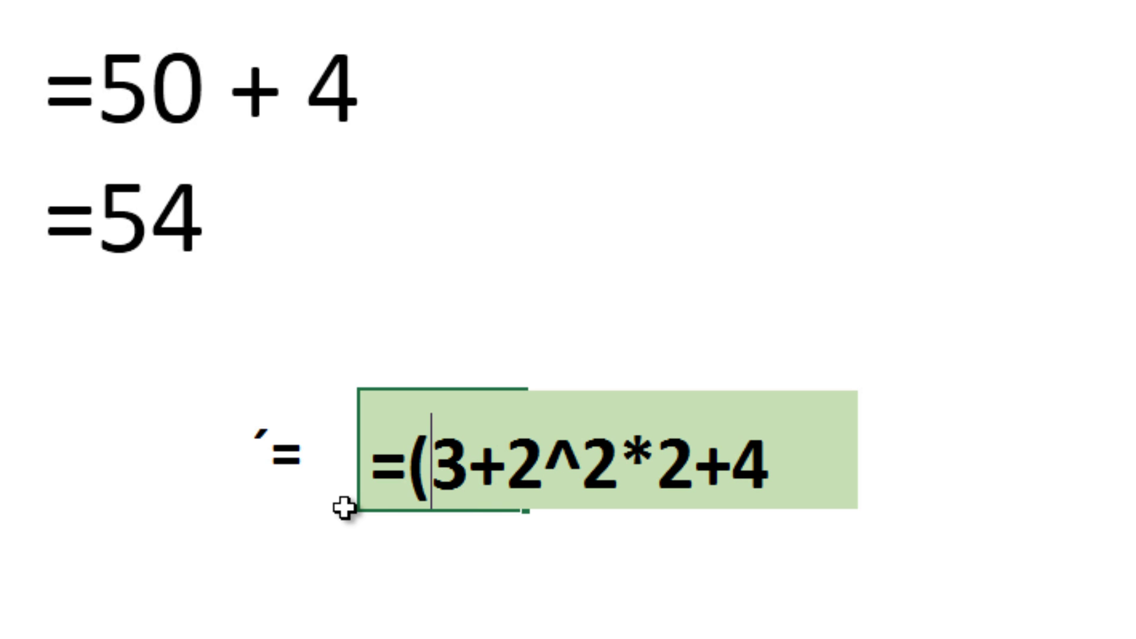
click(546, 468)
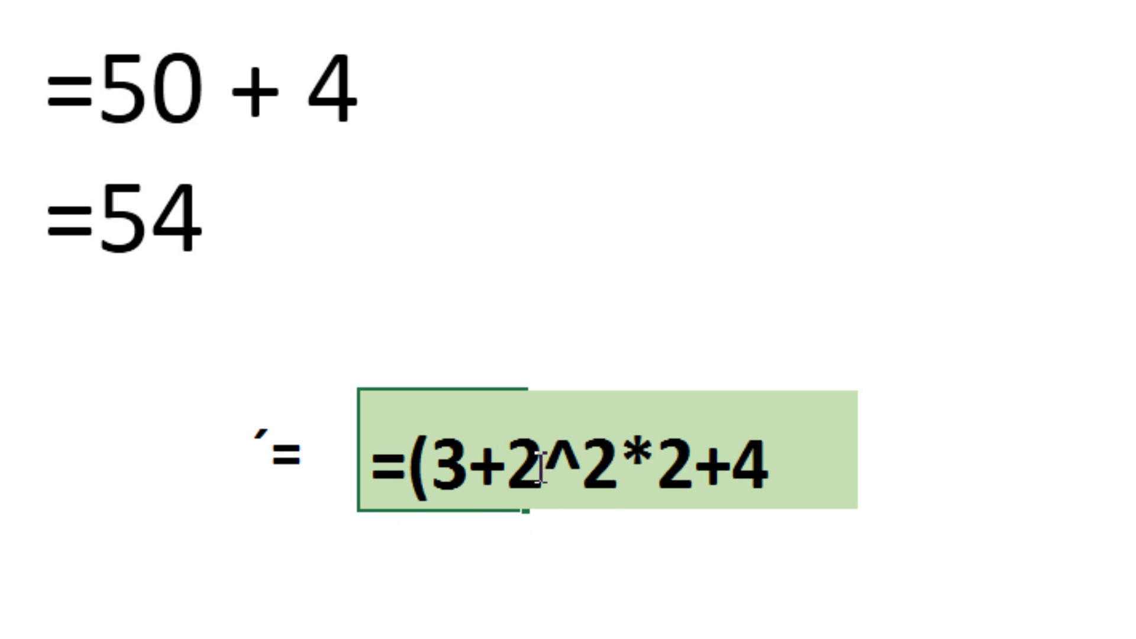
text())
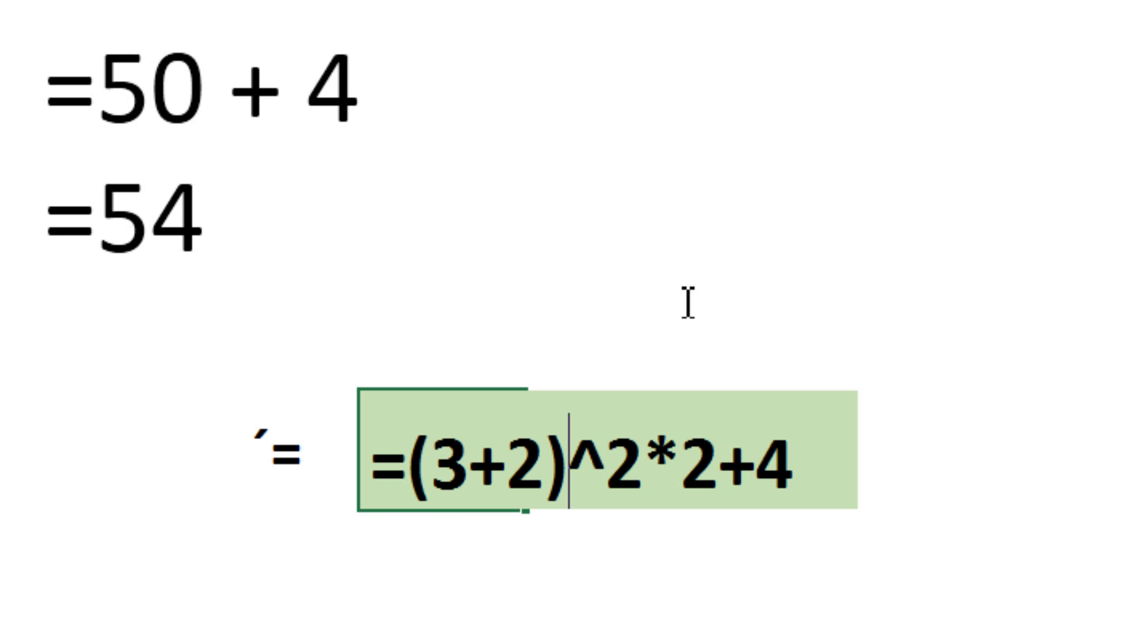
key(Return)
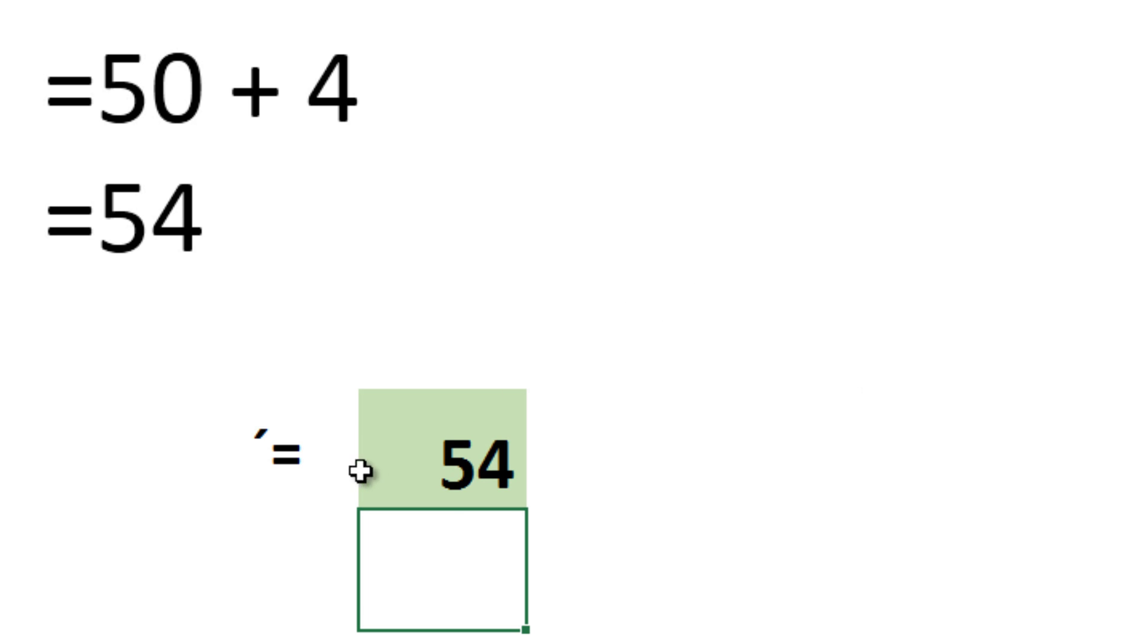
click(427, 465)
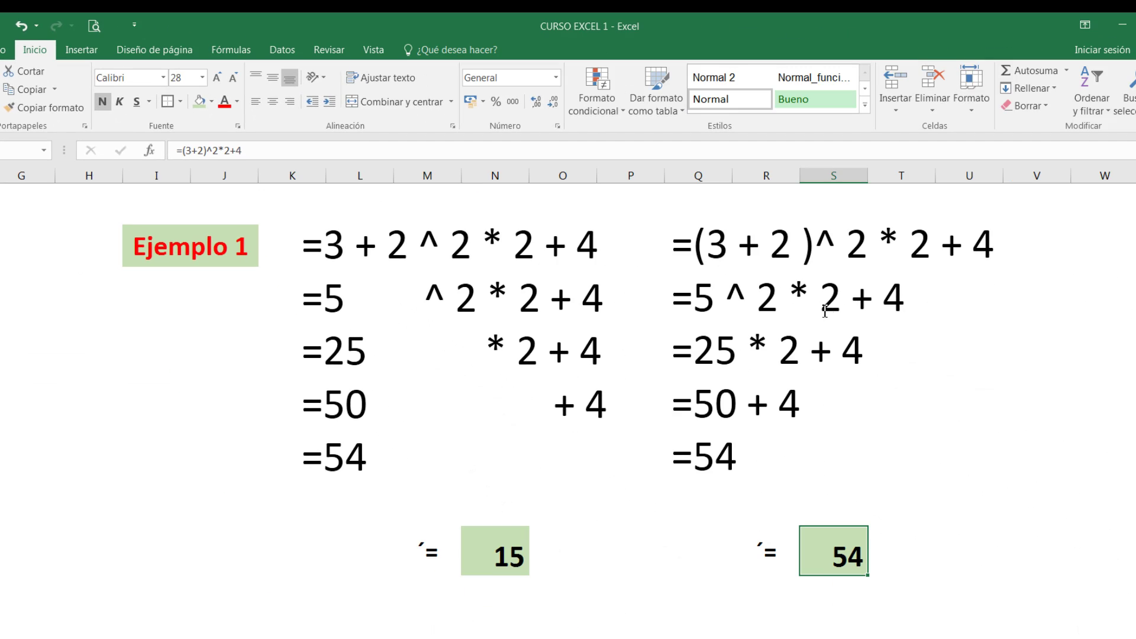
- Scroll down to Ejemplo 2 and check both evaluation text boxes and the right result cell showing 16
scroll(654, 436, down, 3)
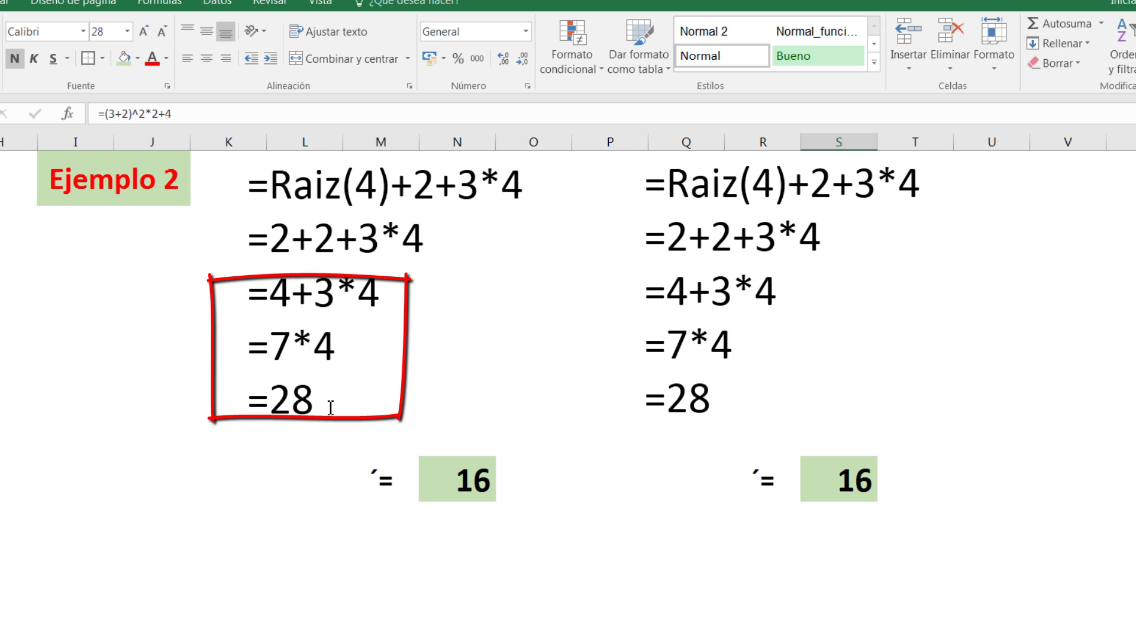
click(331, 408)
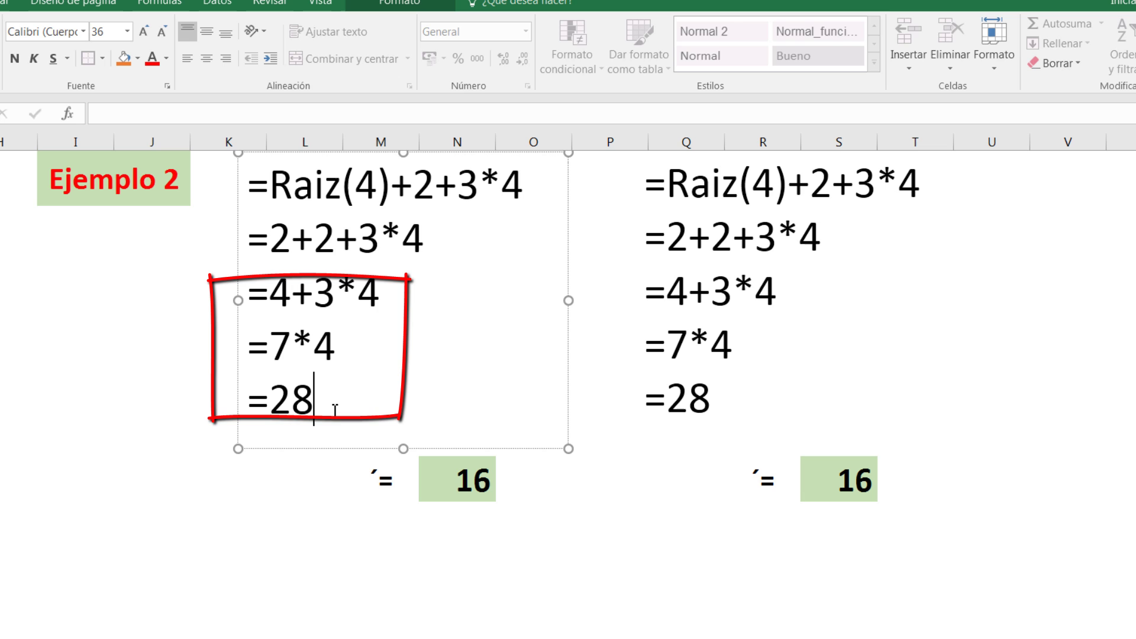
click(880, 301)
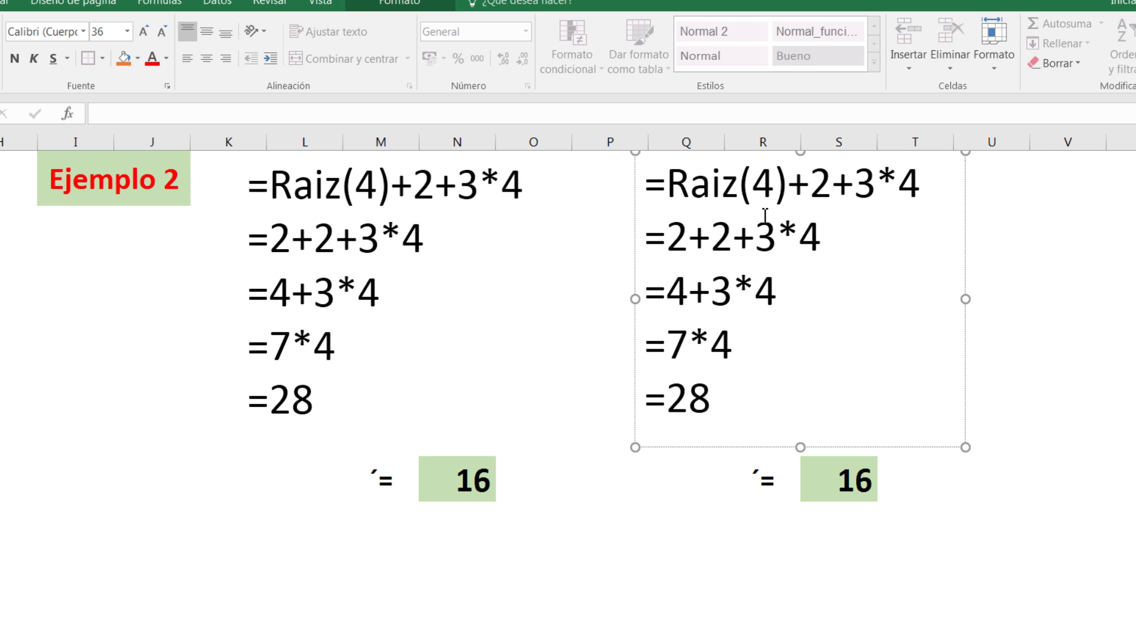
click(852, 488)
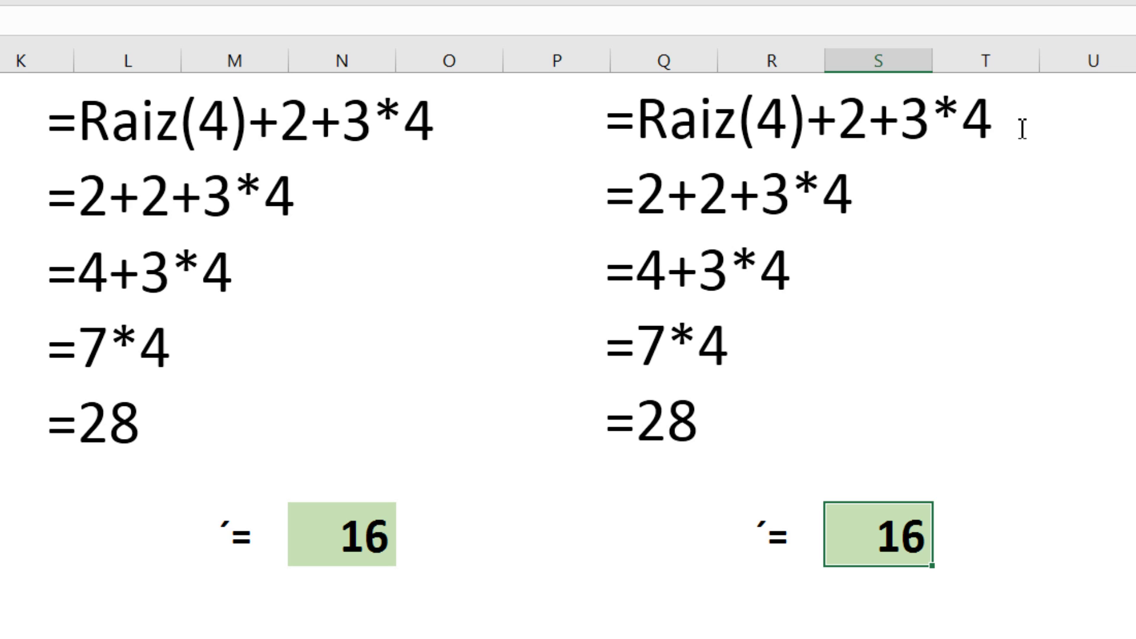
- Wrap RAIZ(4) in parentheses in the right Ejemplo 2 result formula, making =(RAIZ(4))+2+3*4
double_click(889, 536)
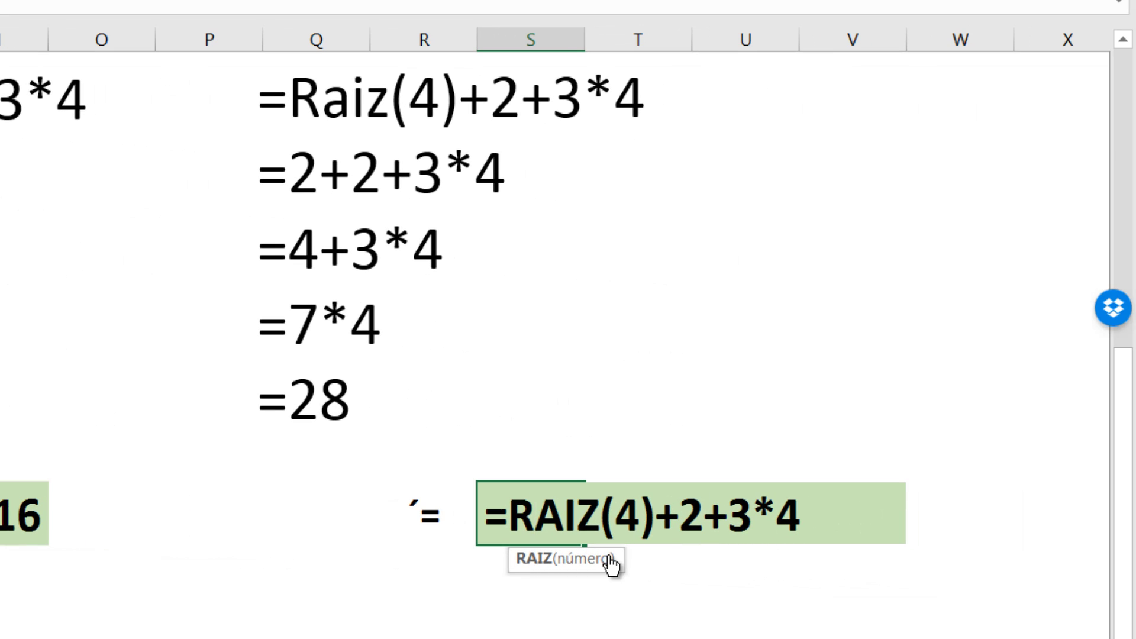
click(515, 524)
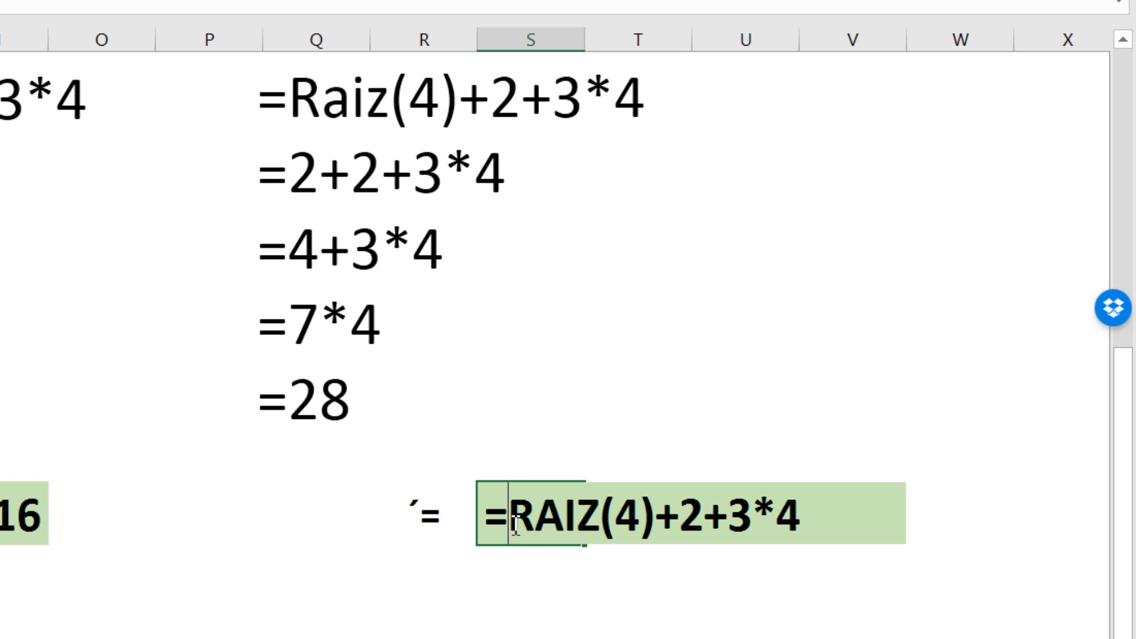
text())
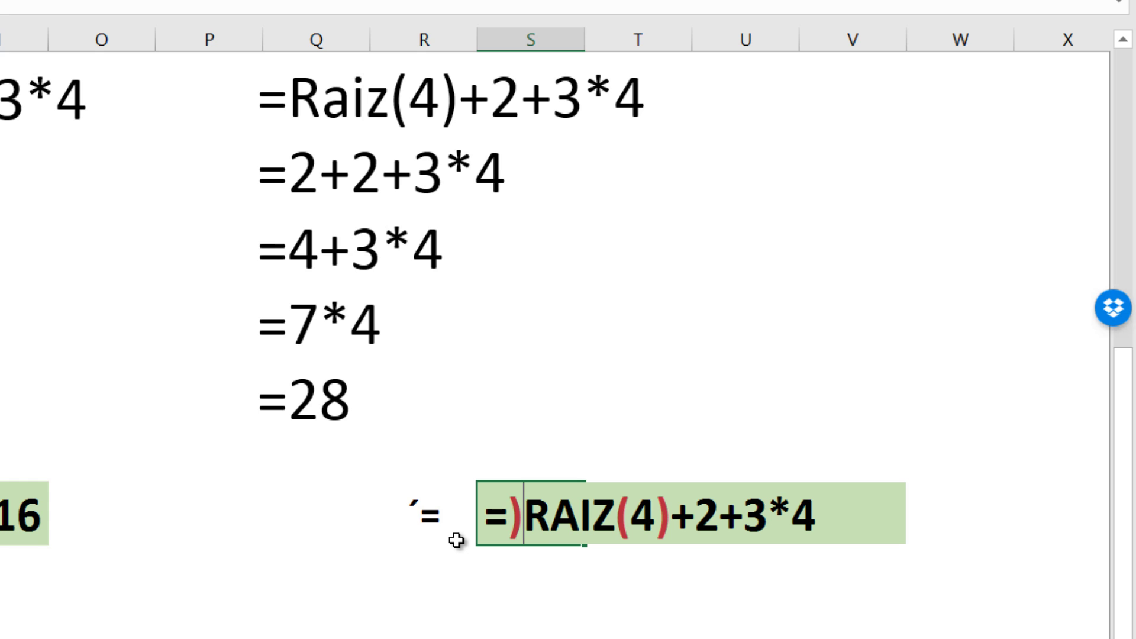
key(BackSpace)
text(()
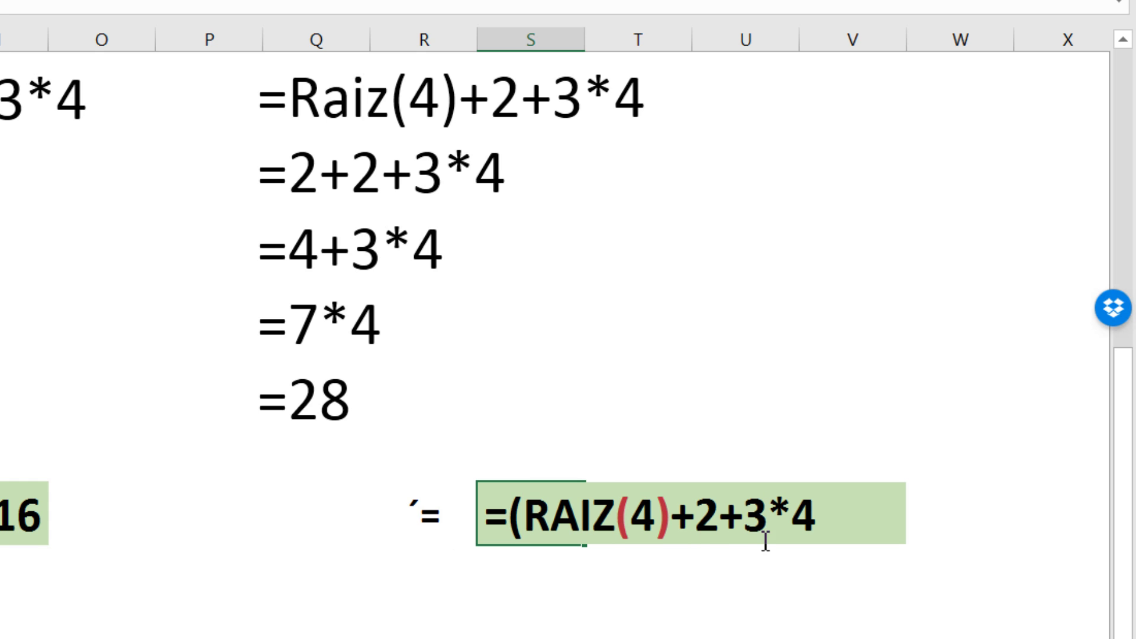
click(673, 518)
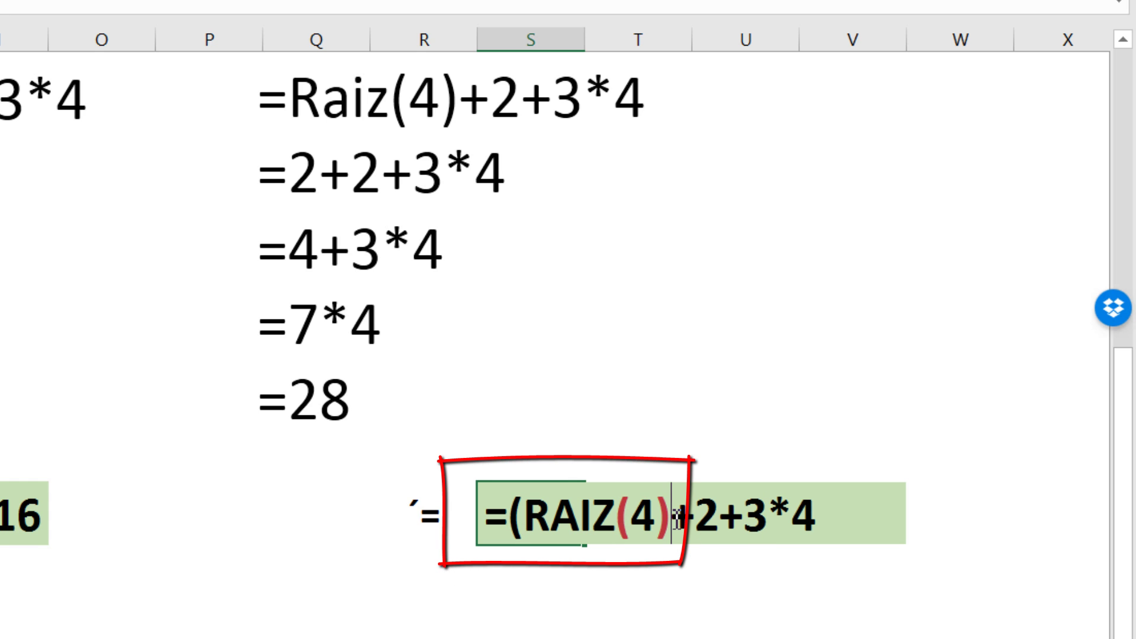
text())
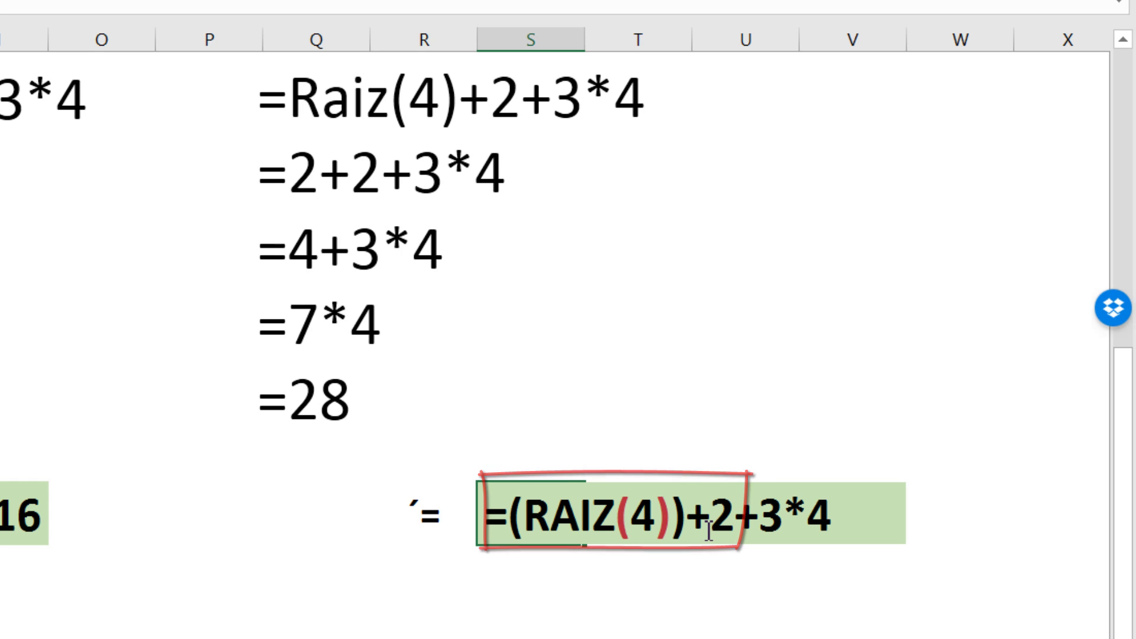
- Add more parentheses so the Ejemplo 2 formula reads =(((RAIZ(4))+2)+3)*4
text())
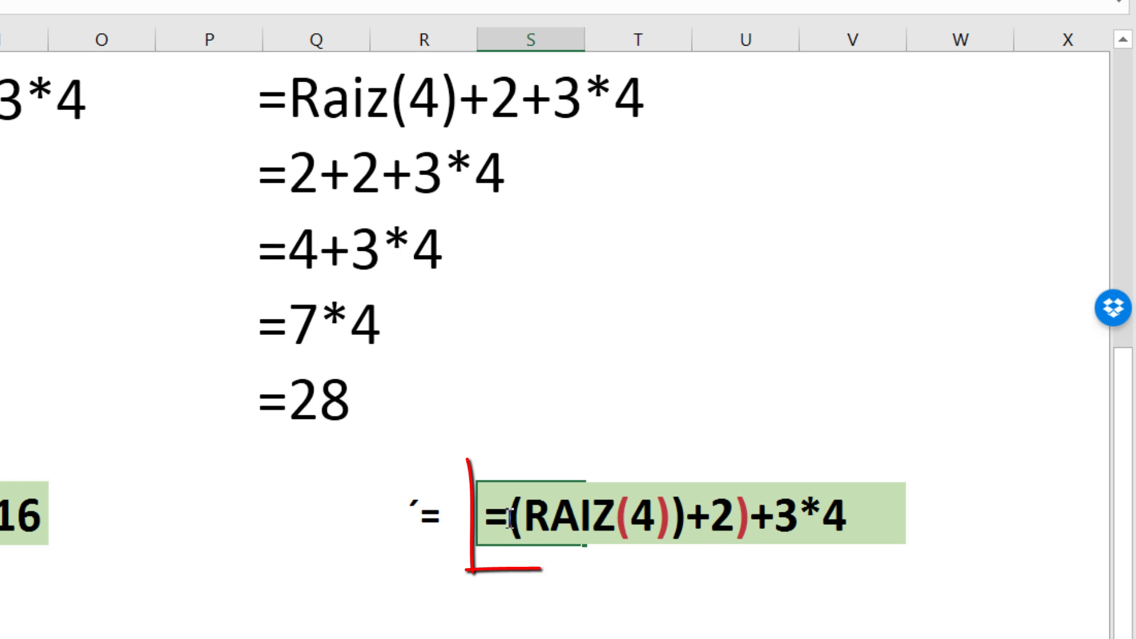
click(508, 517)
text(()
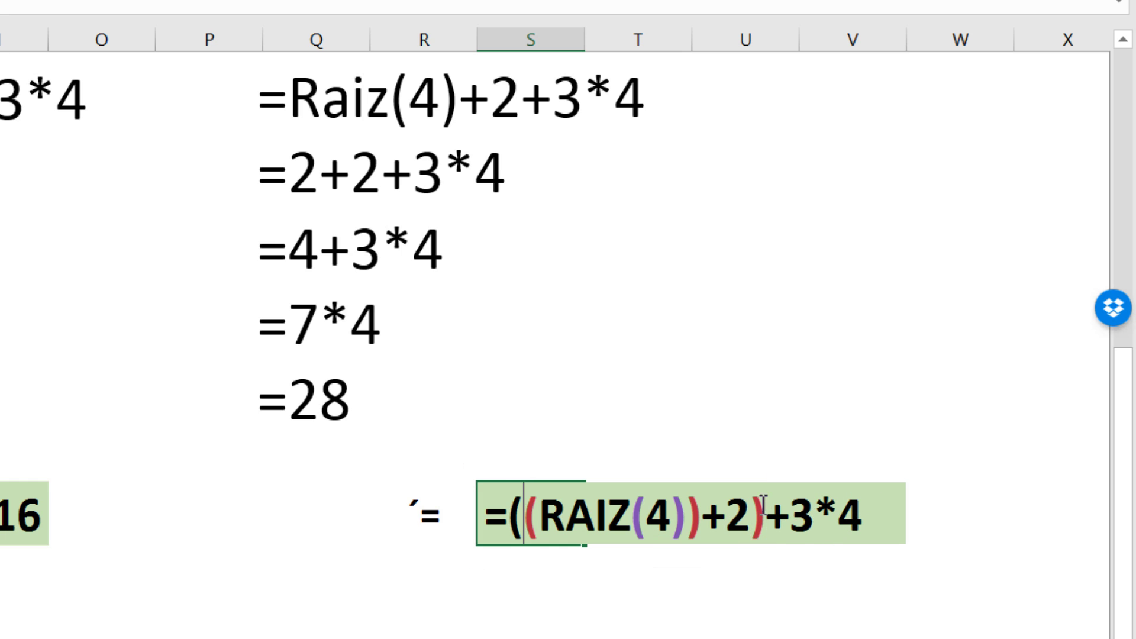
click(818, 519)
text())
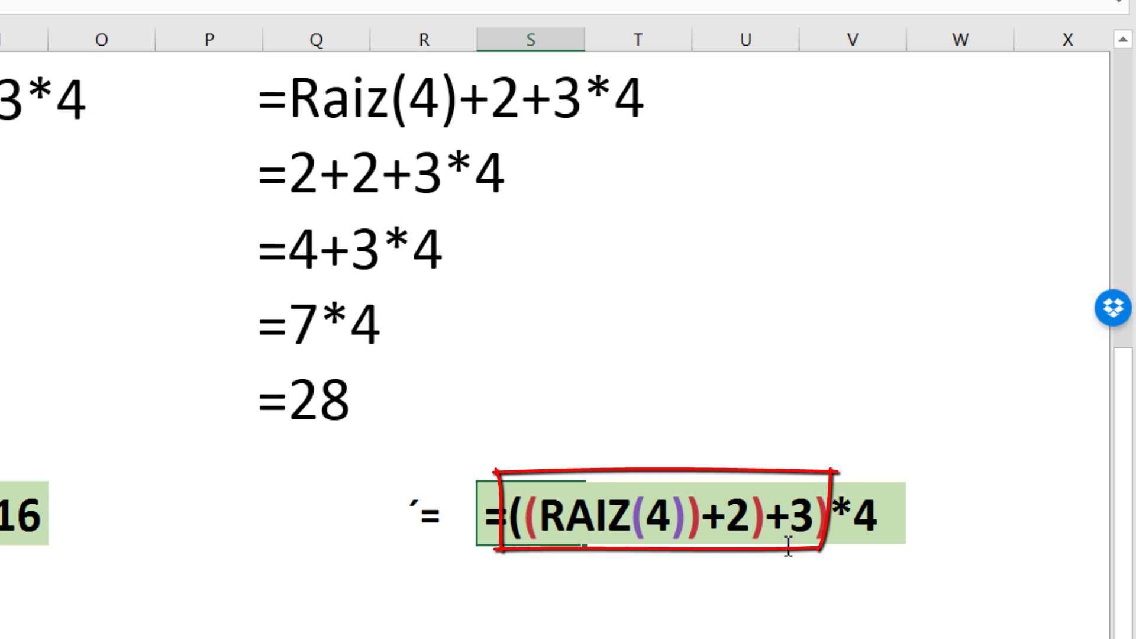
click(513, 519)
text(()
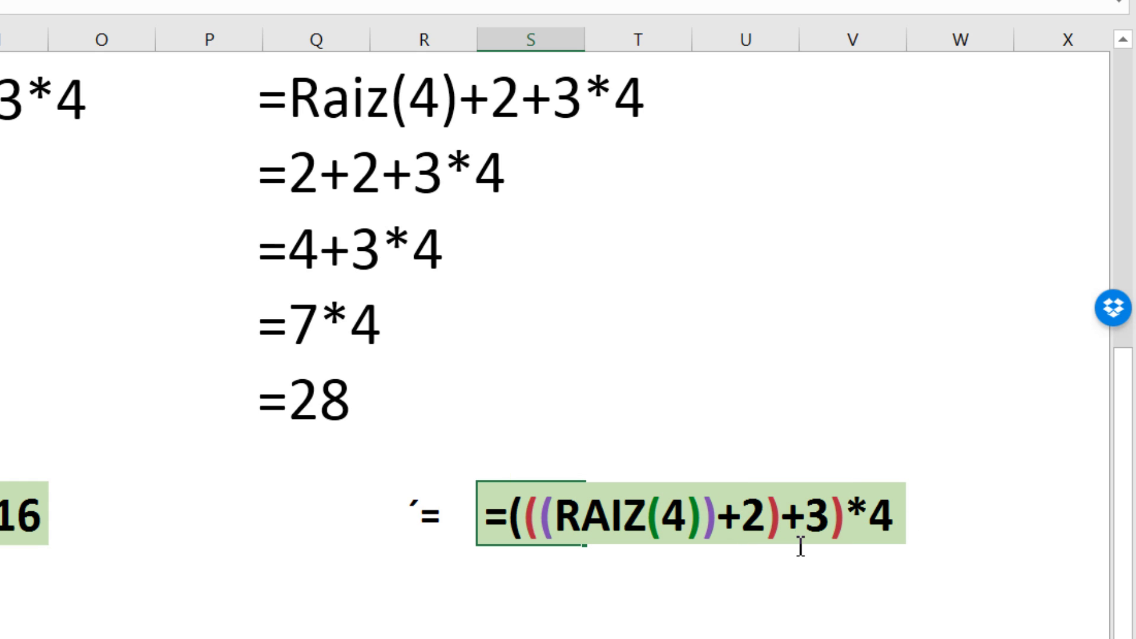
key(Return)
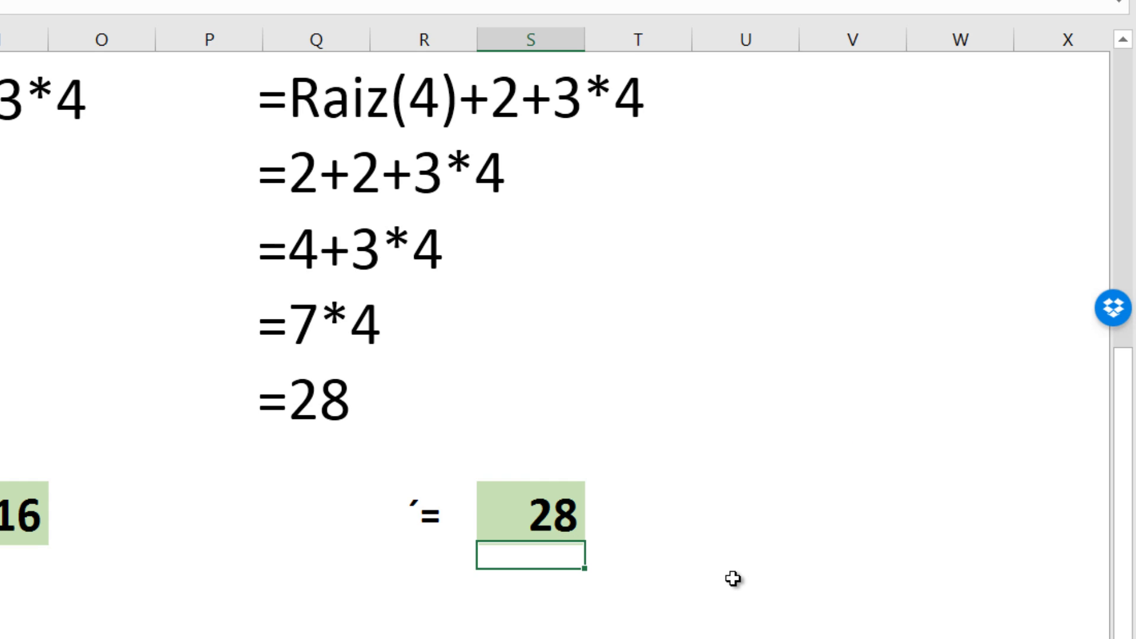
click(554, 512)
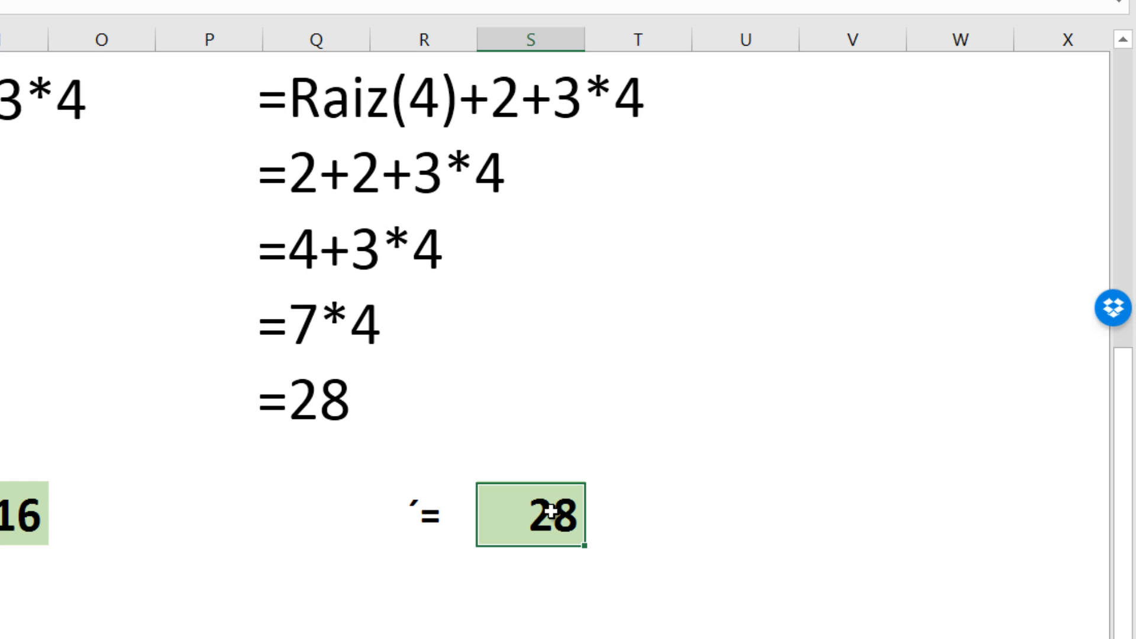